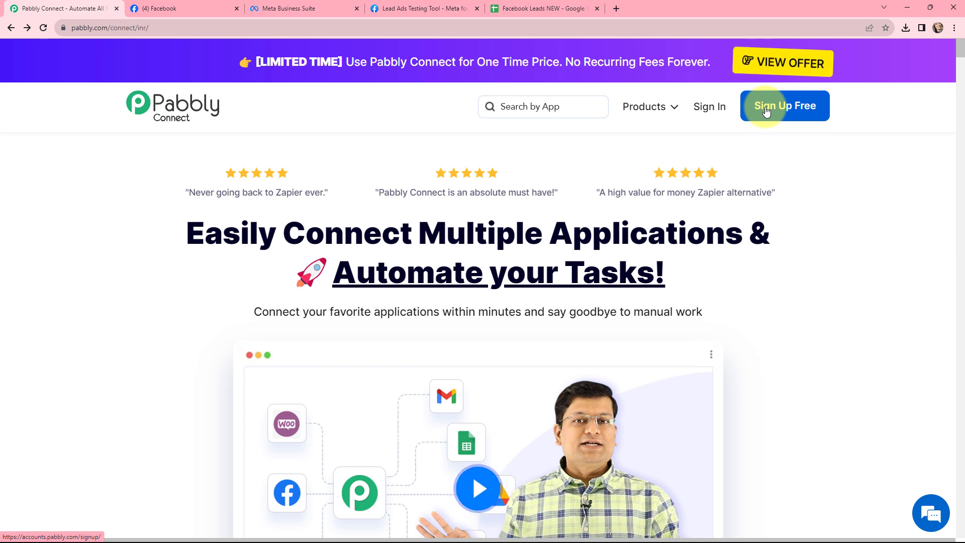
Sign in from the Pabbly Connect homepage to reach the account's All Apps page
{"action": "left_click", "coordinate": [709, 108]}
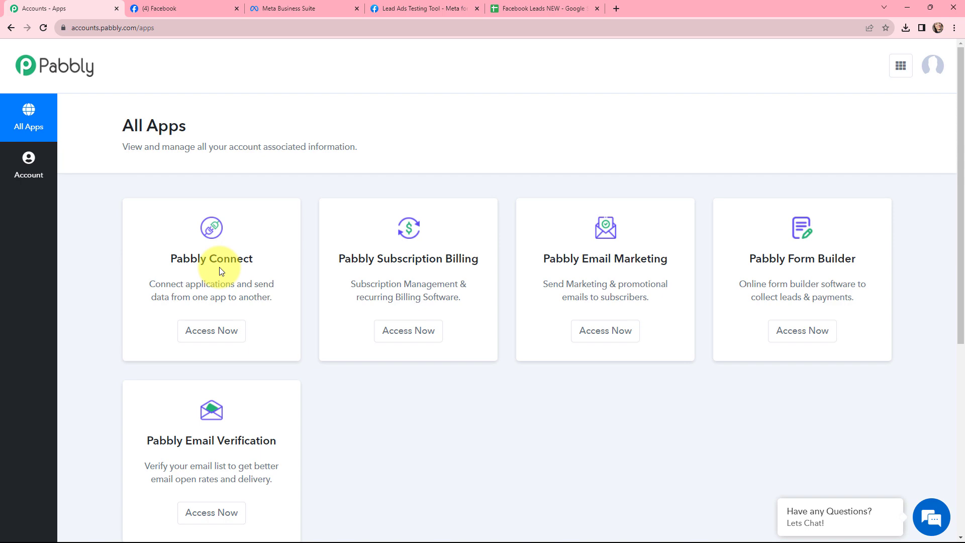
Create a workflow named 'Add Facebook Leads to Google Sheets' in the Facebook Lead Ads folder
{"action": "left_click", "coordinate": [207, 332]}
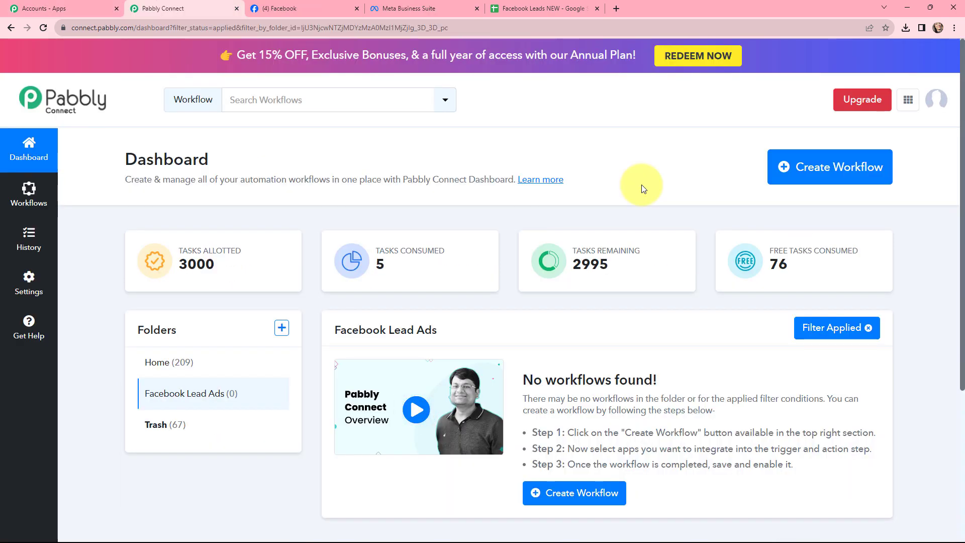
{"action": "left_click", "coordinate": [796, 176]}
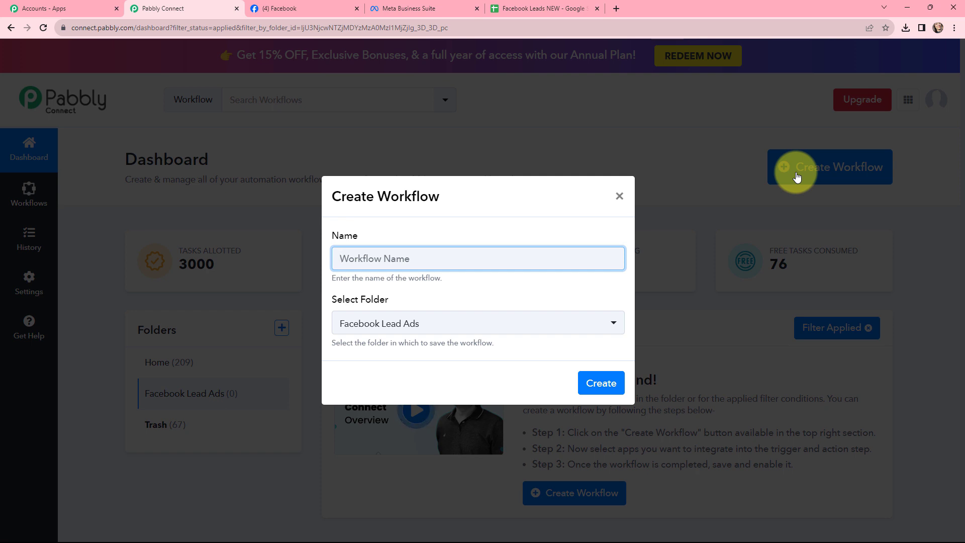
{"action": "type", "text": "Add Facebook Leads to Google Sheets"}
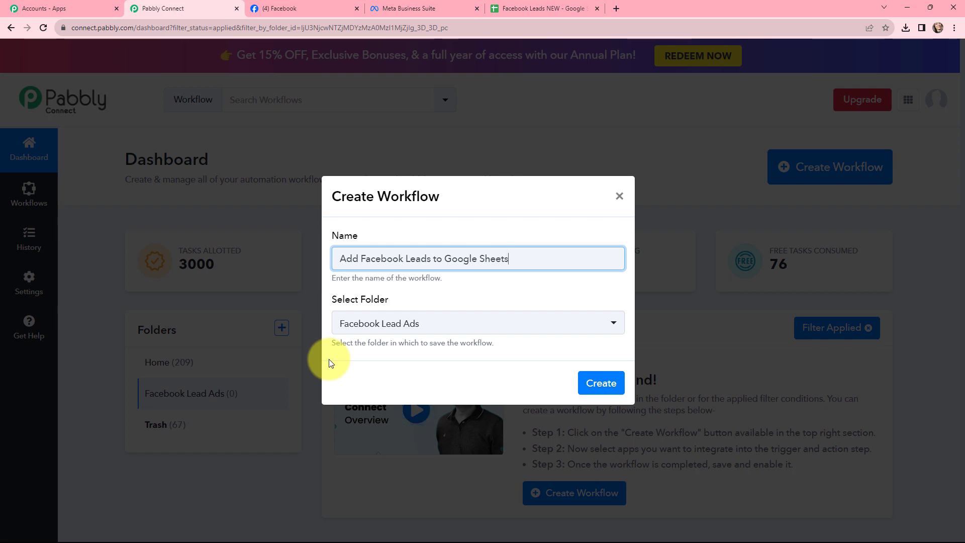
{"action": "left_click", "coordinate": [594, 383]}
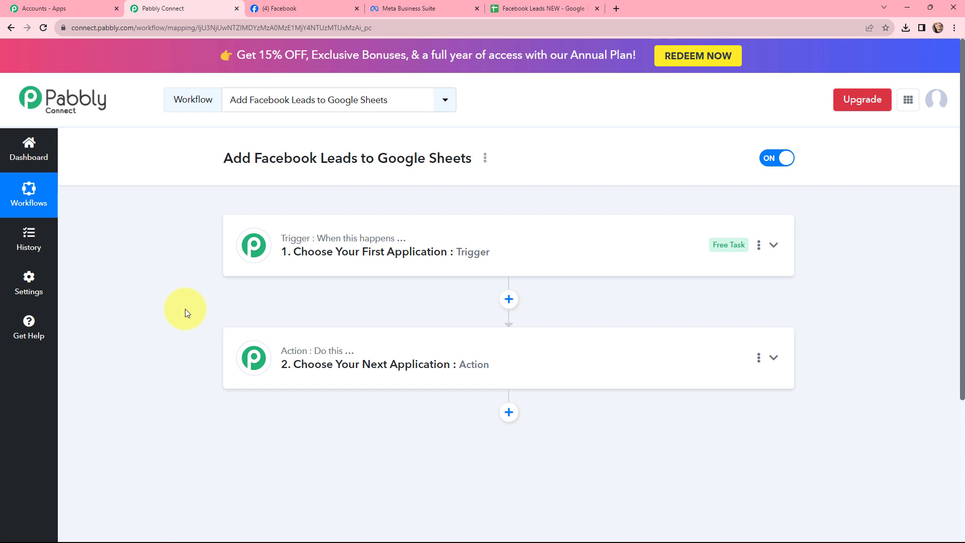
{"action": "left_click", "coordinate": [233, 226]}
Search 'facebook' and set the trigger to Facebook Lead Ads with the New Lead (Instant) event
{"action": "left_click", "coordinate": [291, 323]}
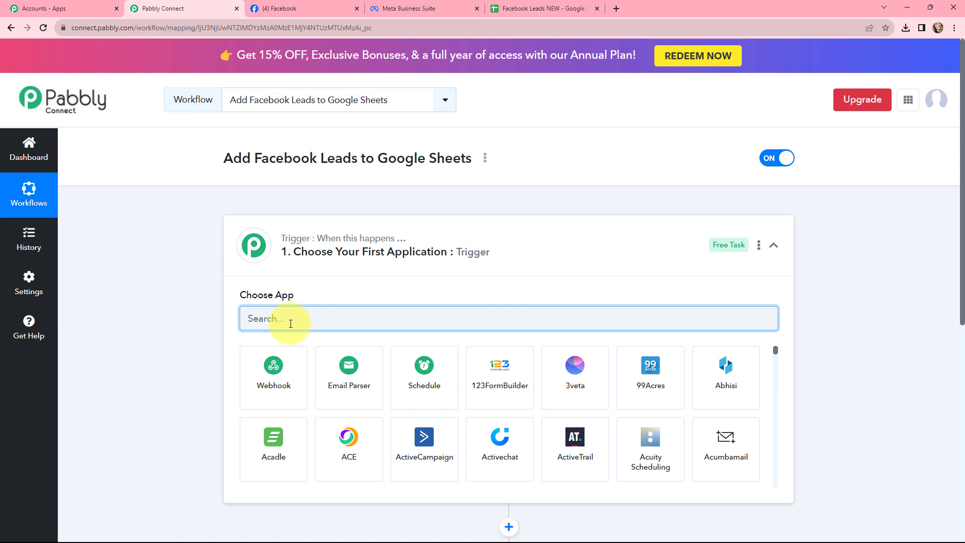
{"action": "type", "text": "facebook"}
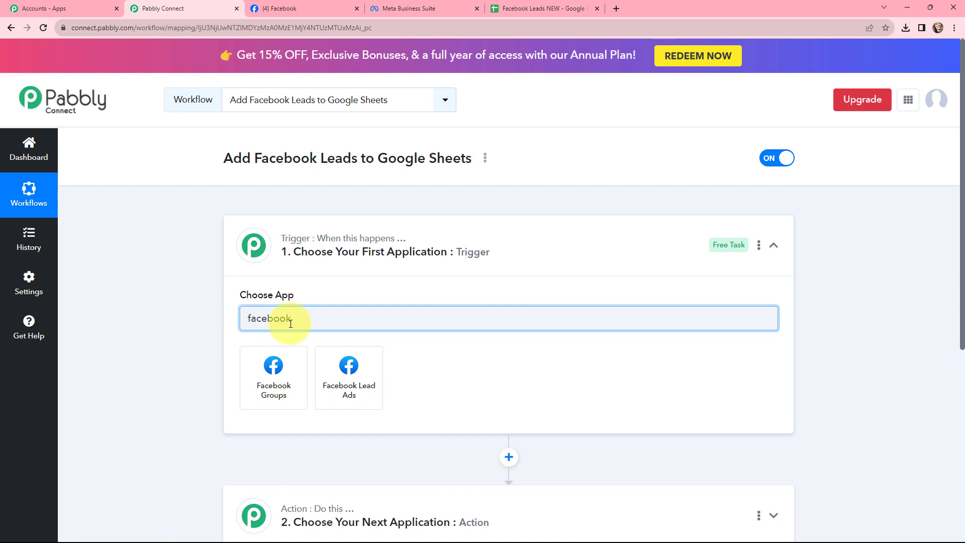
{"action": "left_click", "coordinate": [354, 382]}
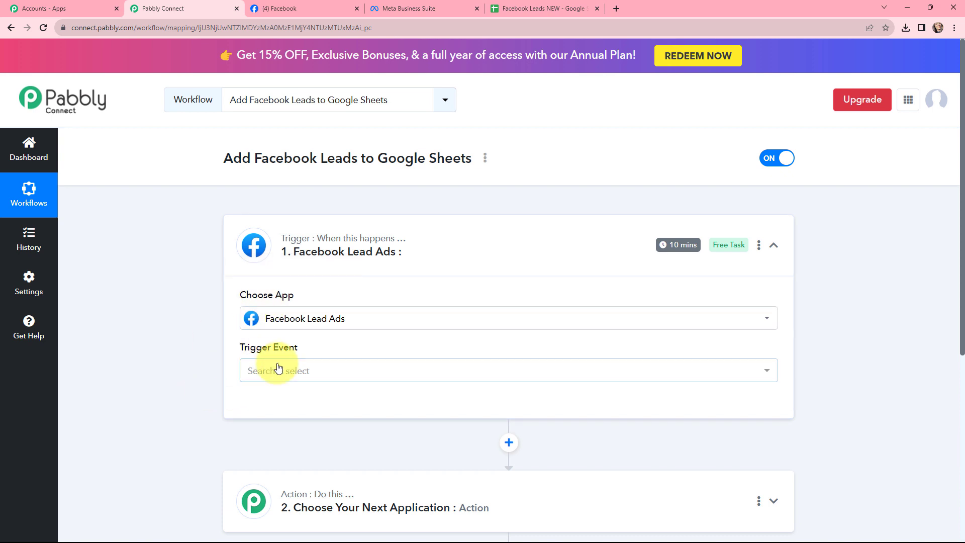
{"action": "left_click", "coordinate": [278, 369]}
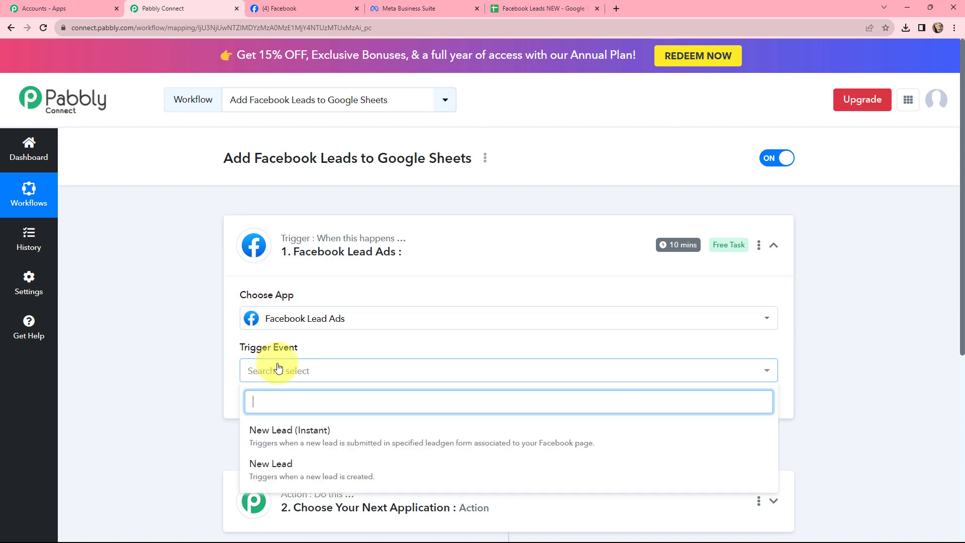
{"action": "left_click", "coordinate": [290, 432]}
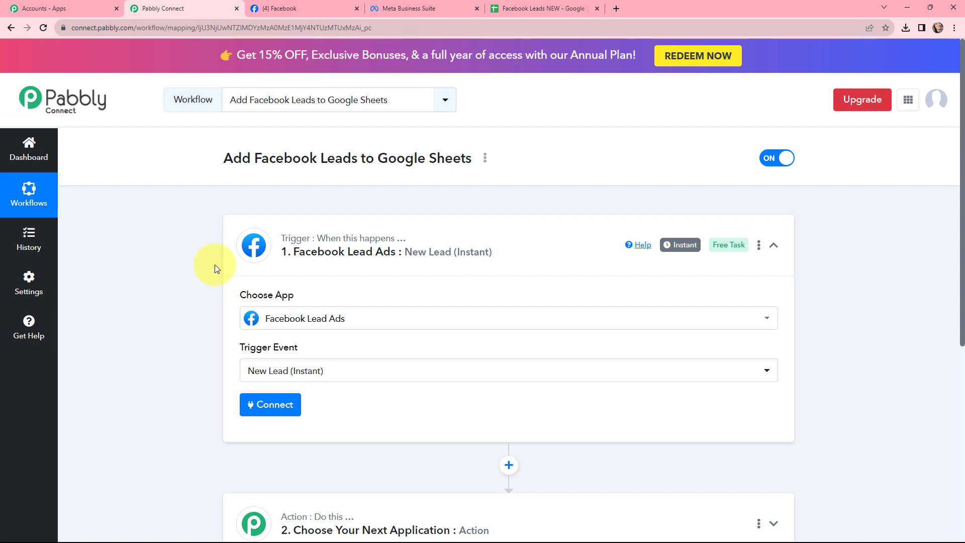
{"action": "scroll", "coordinate": [215, 264], "scroll_direction": "down", "scroll_amount": 3}
Set the action step to Google Sheets with the Add New Row event
{"action": "left_click", "coordinate": [353, 375]}
{"action": "left_click", "coordinate": [380, 338]}
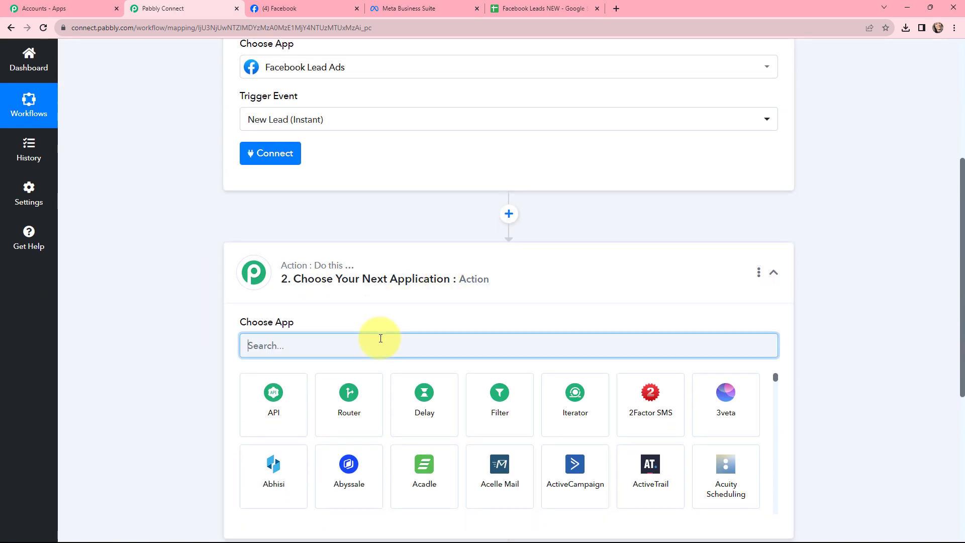
{"action": "type", "text": "goog"}
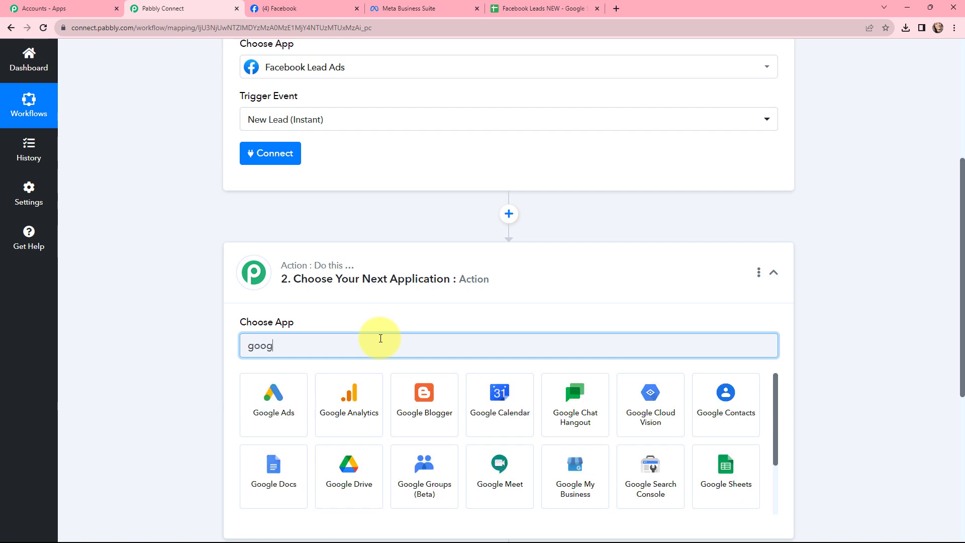
{"action": "type", "text": "le s"}
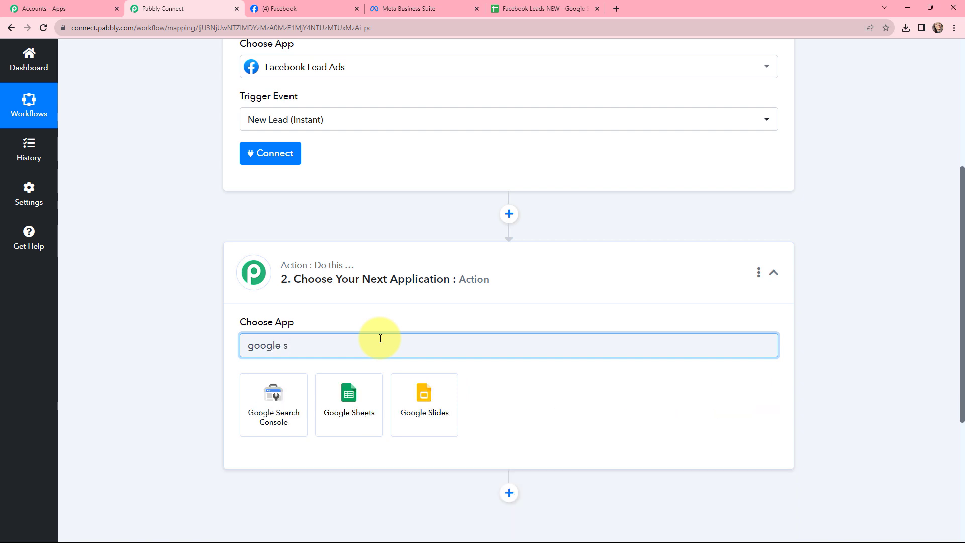
{"action": "left_click", "coordinate": [361, 391]}
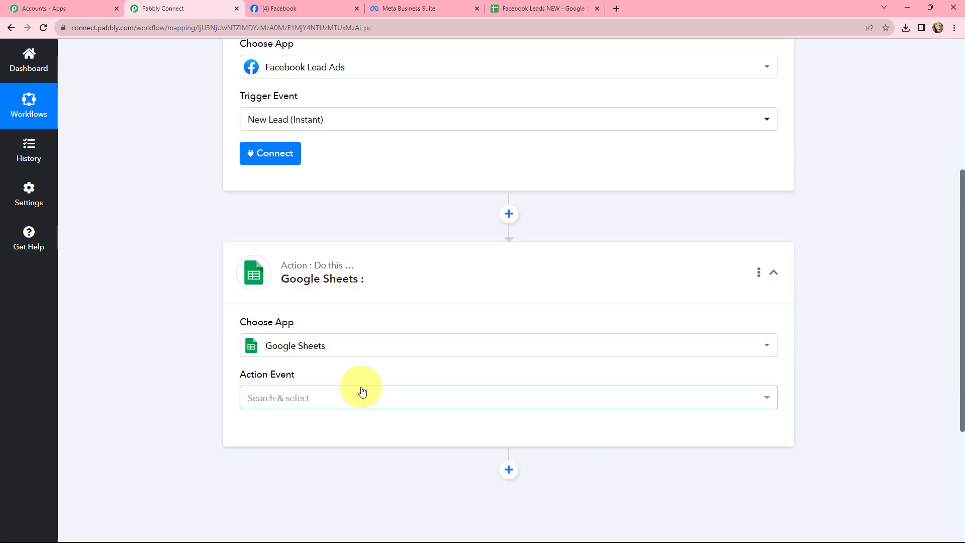
{"action": "left_click", "coordinate": [319, 398]}
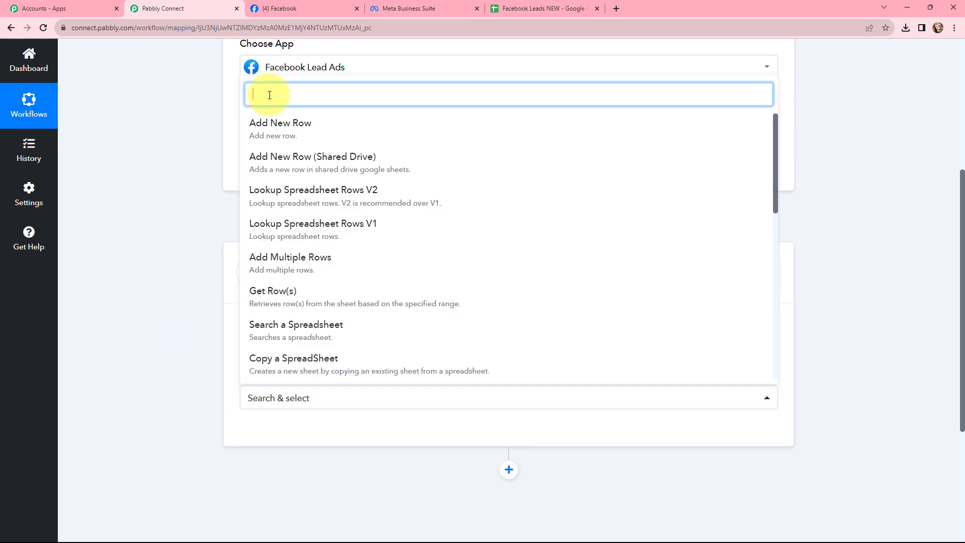
{"action": "left_click", "coordinate": [281, 134]}
Start connecting the Facebook Lead Ads account on the trigger step
{"action": "scroll", "coordinate": [224, 273], "scroll_direction": "up", "scroll_amount": 1}
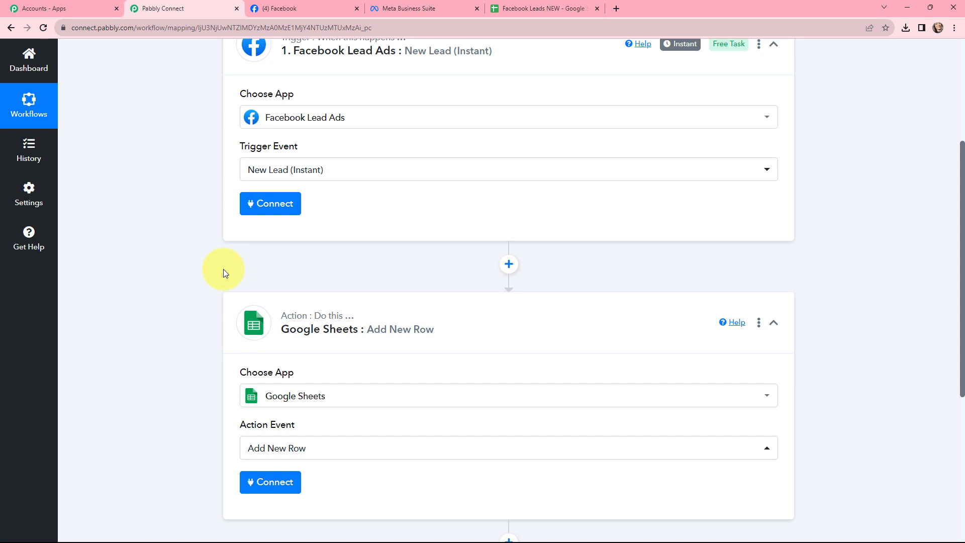
{"action": "scroll", "coordinate": [223, 269], "scroll_direction": "up", "scroll_amount": 4}
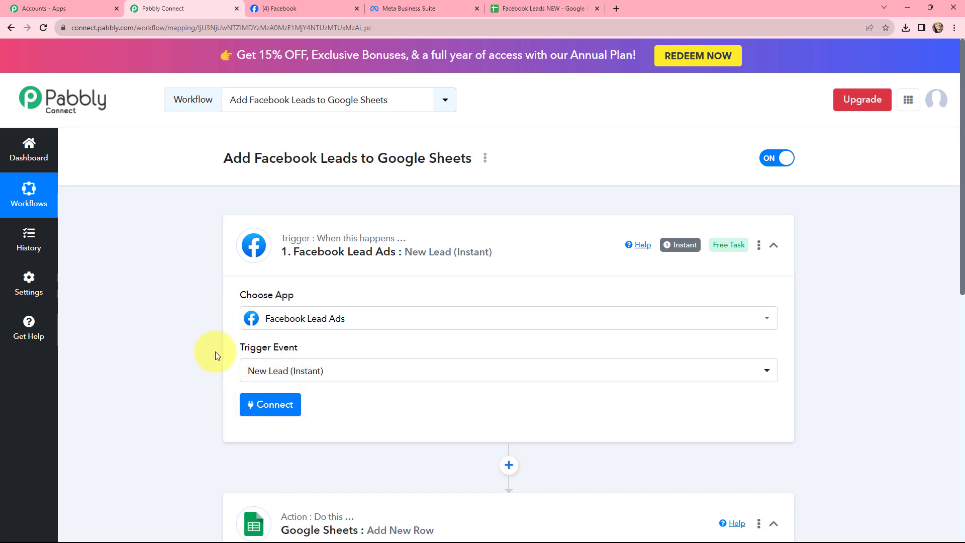
{"action": "left_click", "coordinate": [272, 406]}
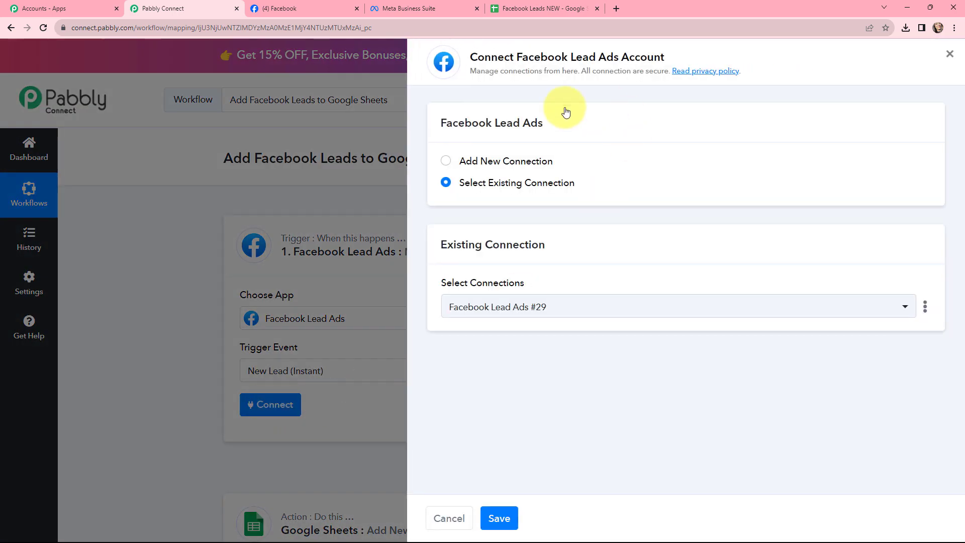
Add and authorize a new Facebook Lead Ads connection, confirming the Sparkle Evenings page name
{"action": "left_click", "coordinate": [445, 160]}
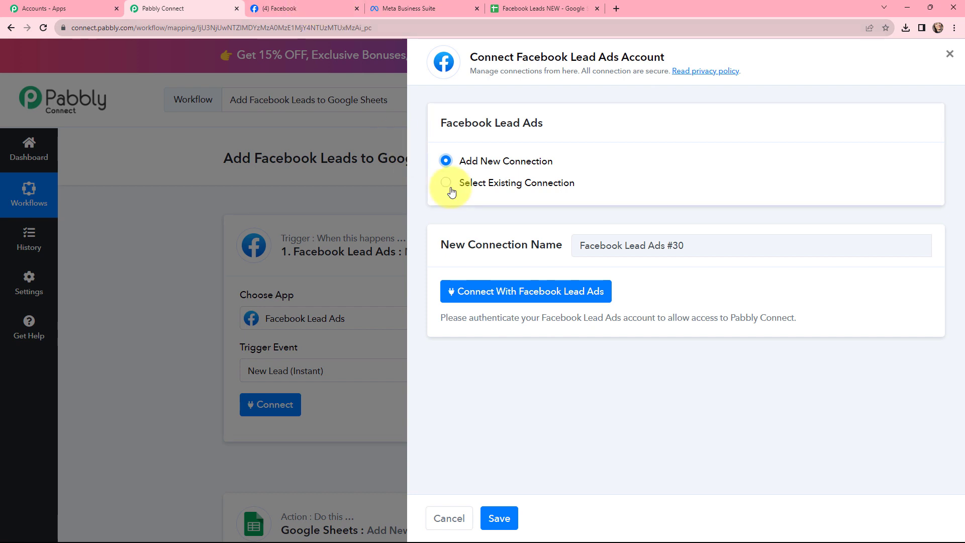
{"action": "left_click", "coordinate": [497, 291]}
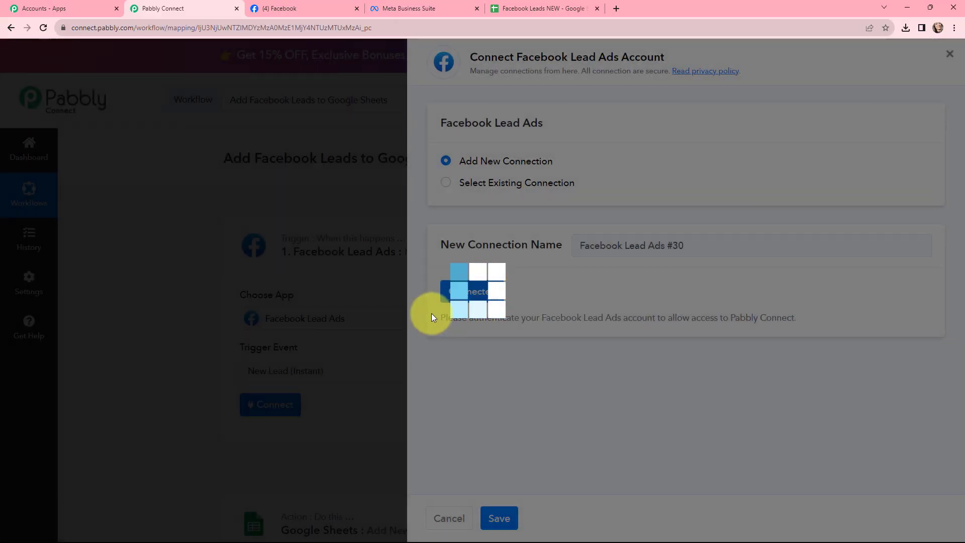
{"action": "scroll", "coordinate": [424, 308], "scroll_direction": "down", "scroll_amount": 5}
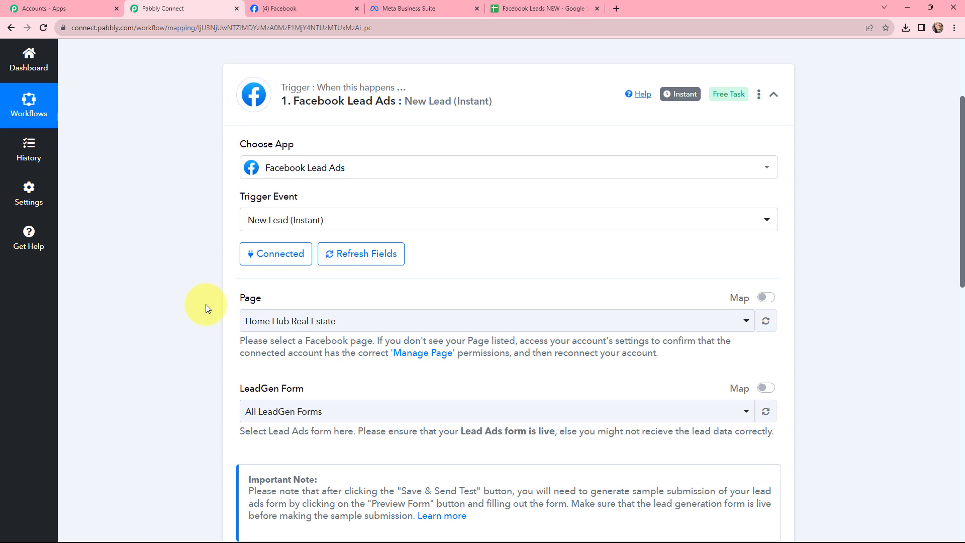
{"action": "left_click", "coordinate": [272, 8]}
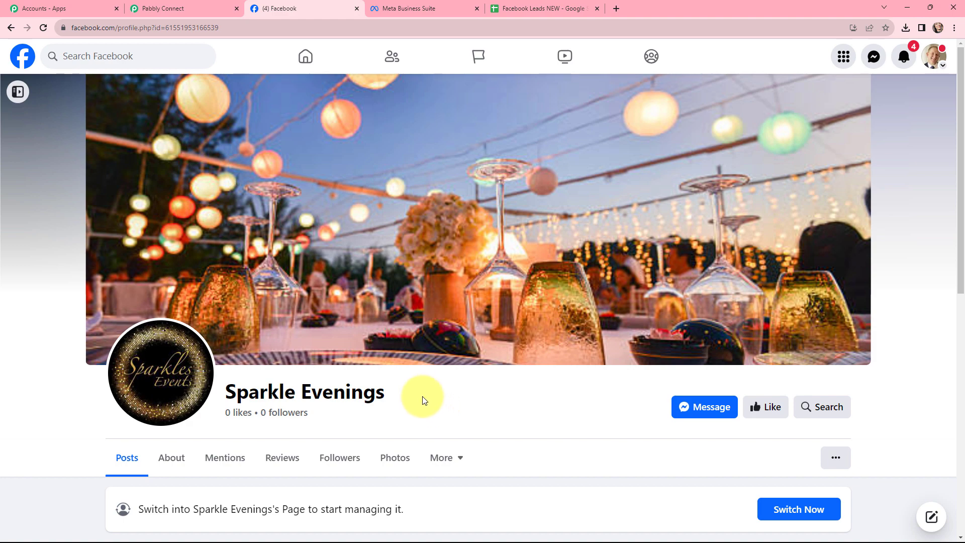
Choose Sparkle Evenings as the trigger's Facebook page, then view the lead forms in Meta Business Suite
{"action": "left_click", "coordinate": [172, 7]}
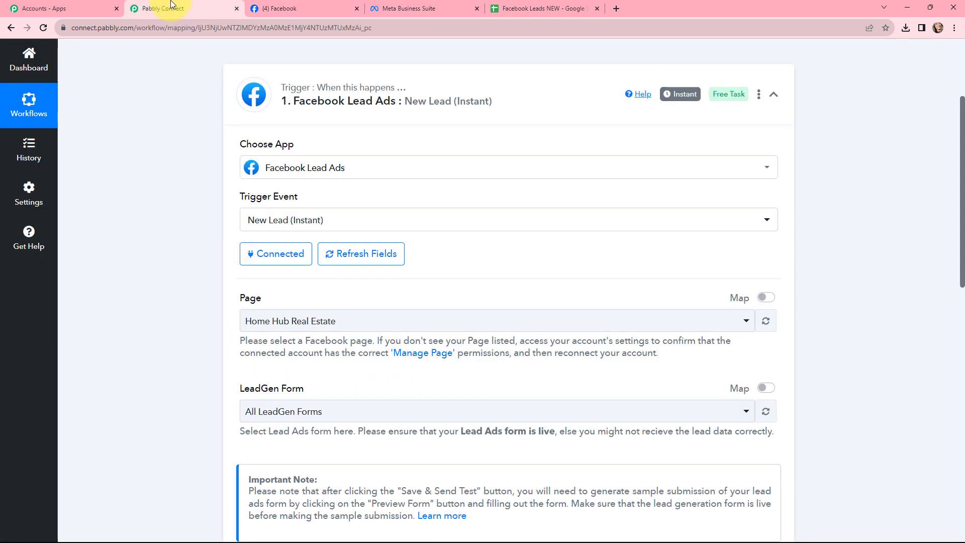
{"action": "left_click", "coordinate": [376, 324]}
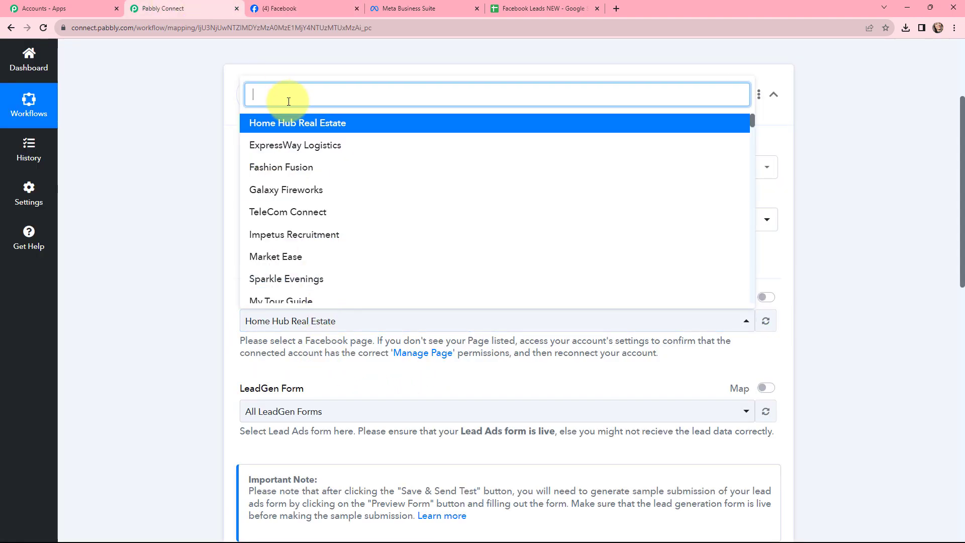
{"action": "type", "text": "spar"}
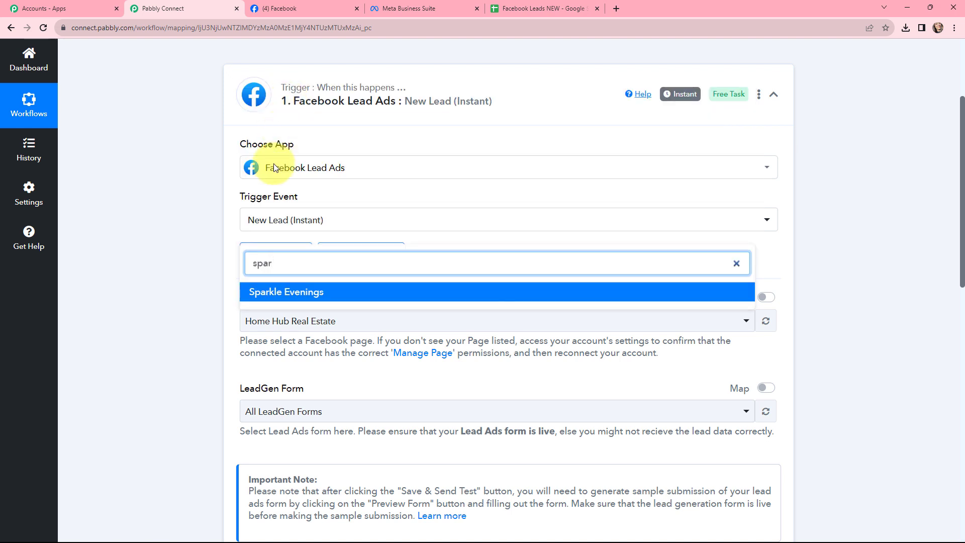
{"action": "left_click", "coordinate": [271, 292]}
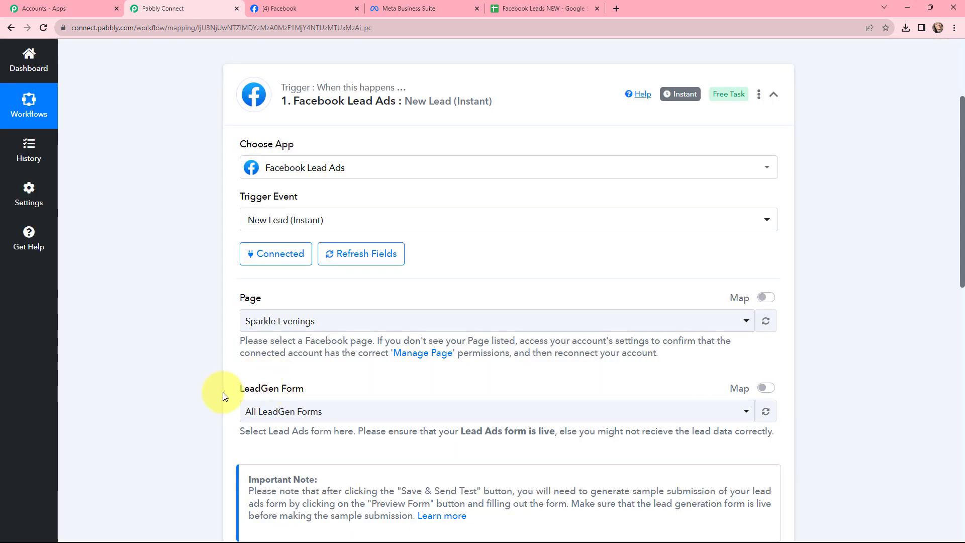
{"action": "left_click", "coordinate": [408, 8]}
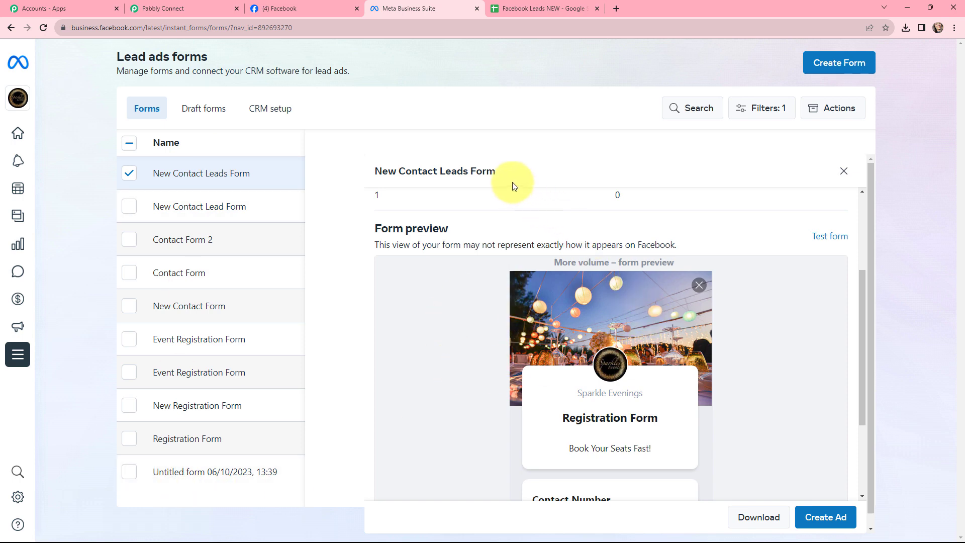
Check the New Contact Leads Form title and its preview pages, then return to Pabbly Connect
{"action": "left_click_drag", "start_coordinate": [503, 174], "coordinate": [374, 174]}
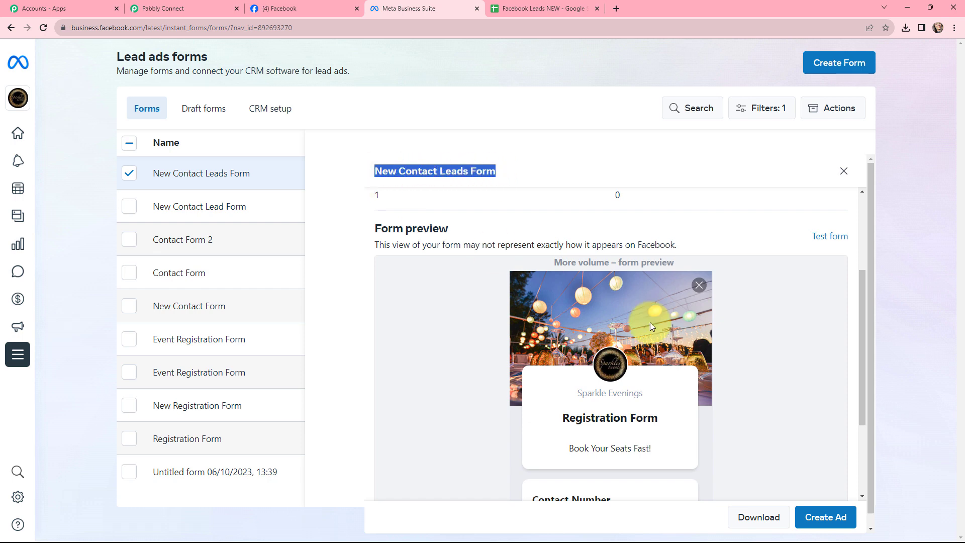
{"action": "scroll", "coordinate": [786, 301], "scroll_direction": "down", "scroll_amount": 3}
{"action": "left_click", "coordinate": [700, 483]}
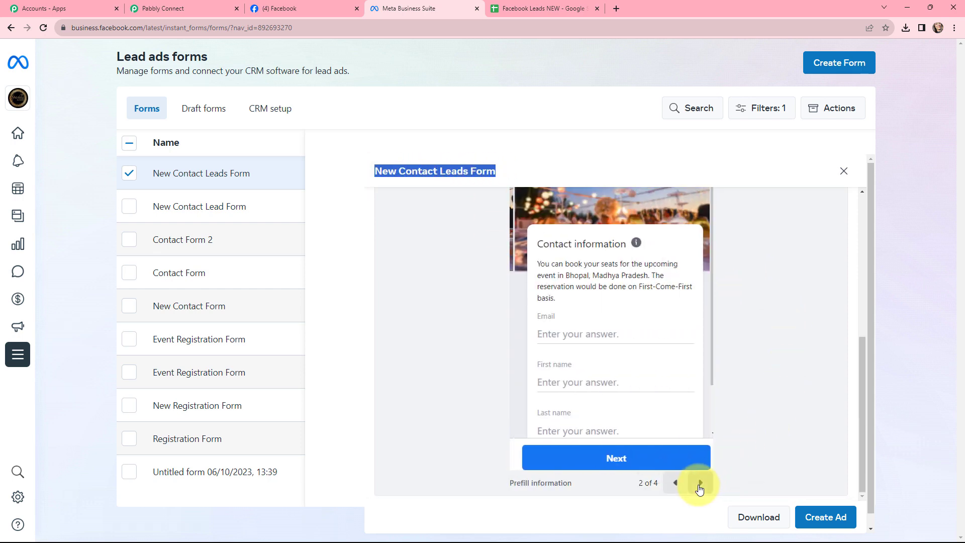
{"action": "left_click", "coordinate": [701, 483]}
{"action": "left_click", "coordinate": [701, 484]}
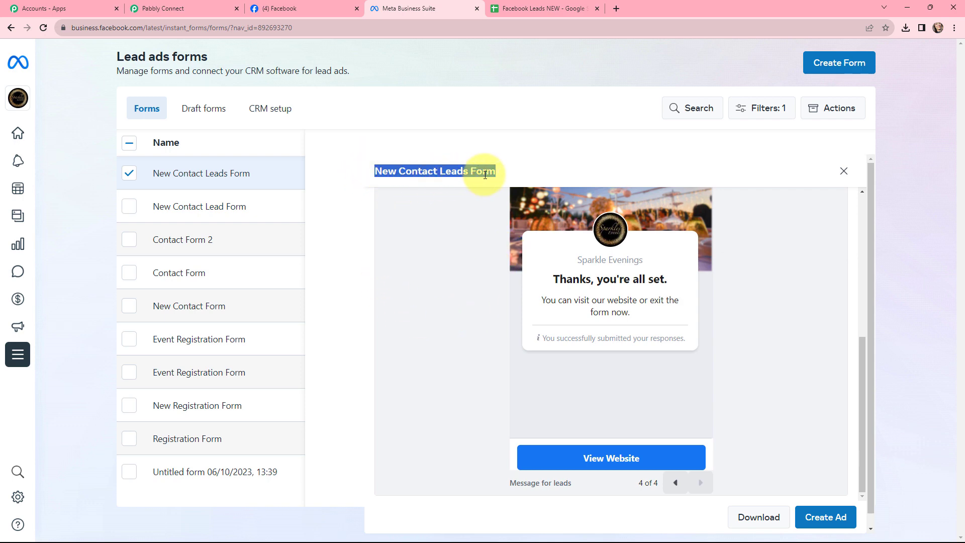
{"action": "left_click", "coordinate": [138, 8]}
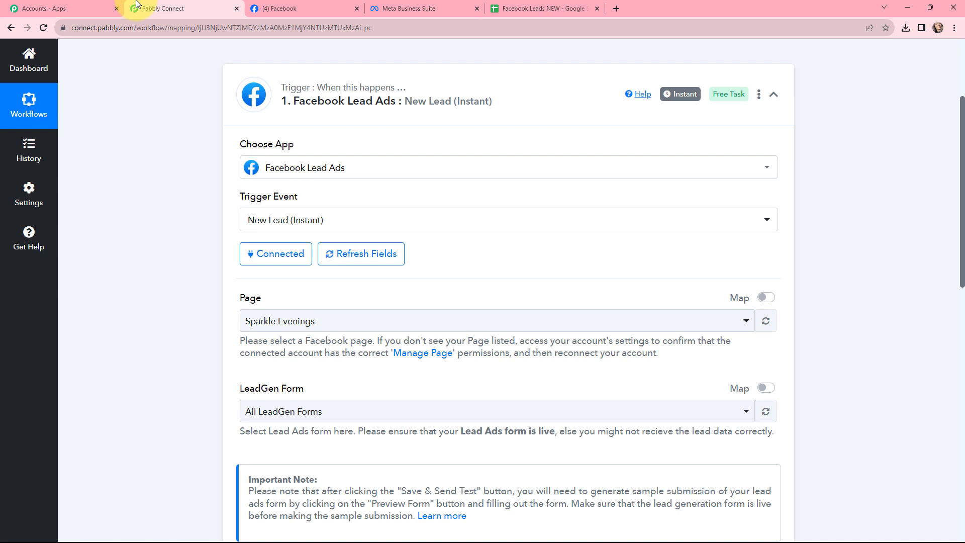
Select New Contact Leads Form as the LeadGen form and save with a test request
{"action": "left_click", "coordinate": [281, 408]}
{"action": "left_click", "coordinate": [293, 184]}
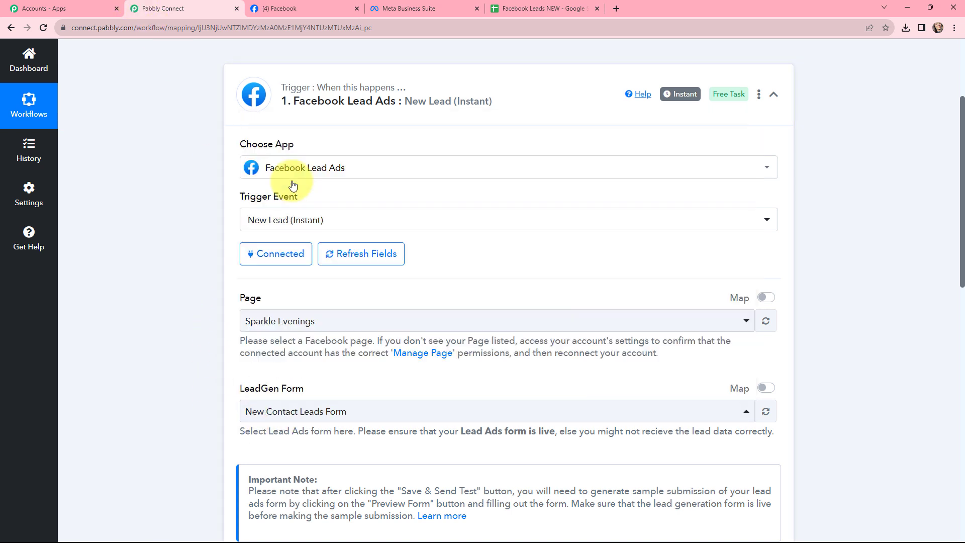
{"action": "scroll", "coordinate": [415, 274], "scroll_direction": "down", "scroll_amount": 3}
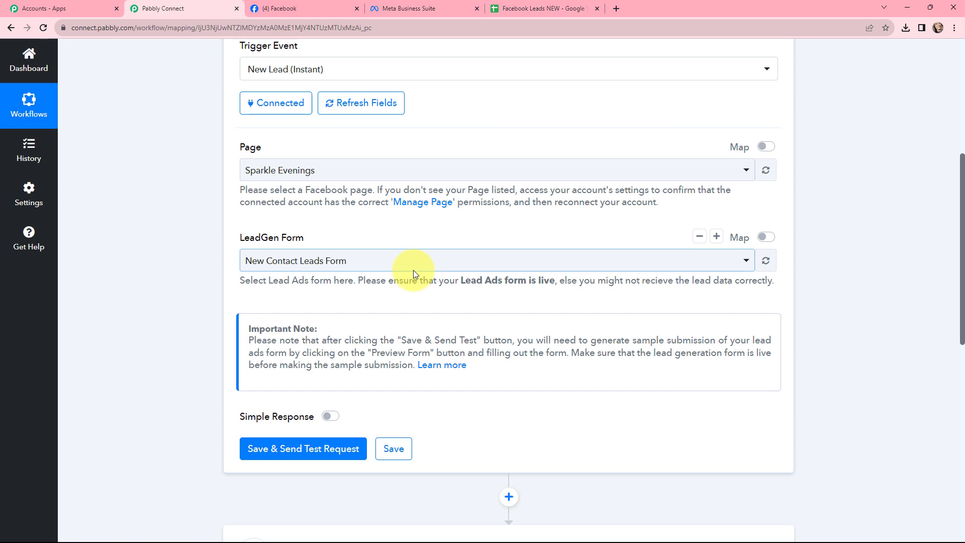
{"action": "left_click", "coordinate": [305, 446]}
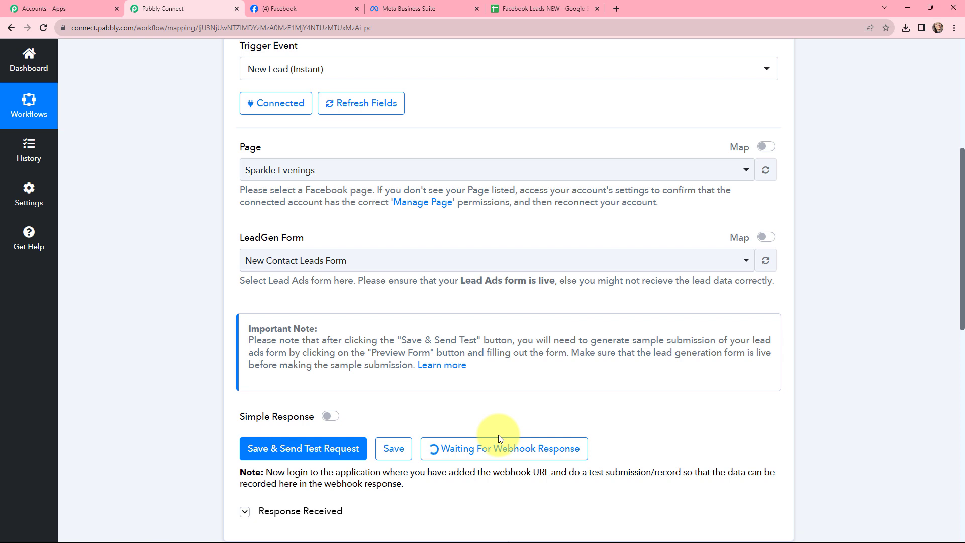
{"action": "left_click", "coordinate": [615, 8]}
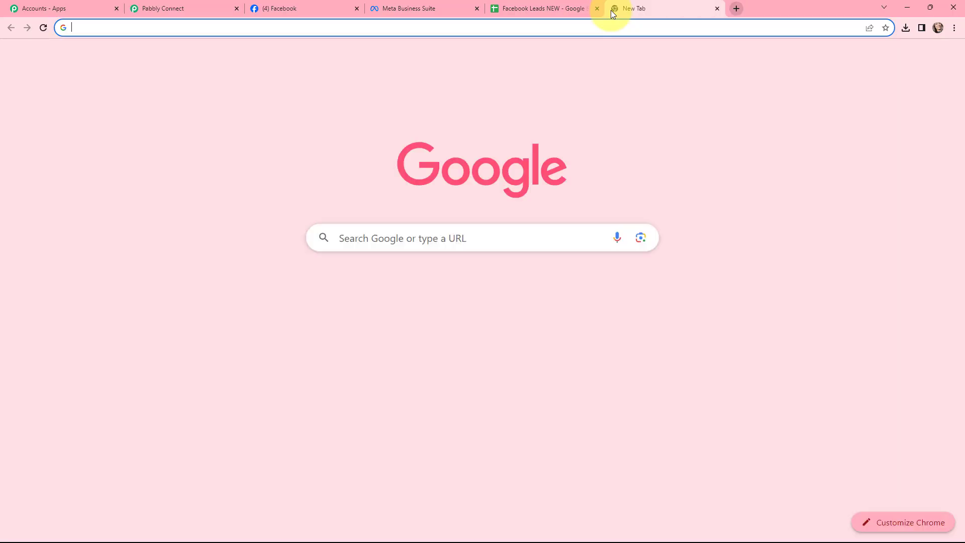
Search 'meta for' and navigate Meta for Developers via My Apps and Tools to the Lead Ads Testing Tool
{"action": "type", "text": "meta "}
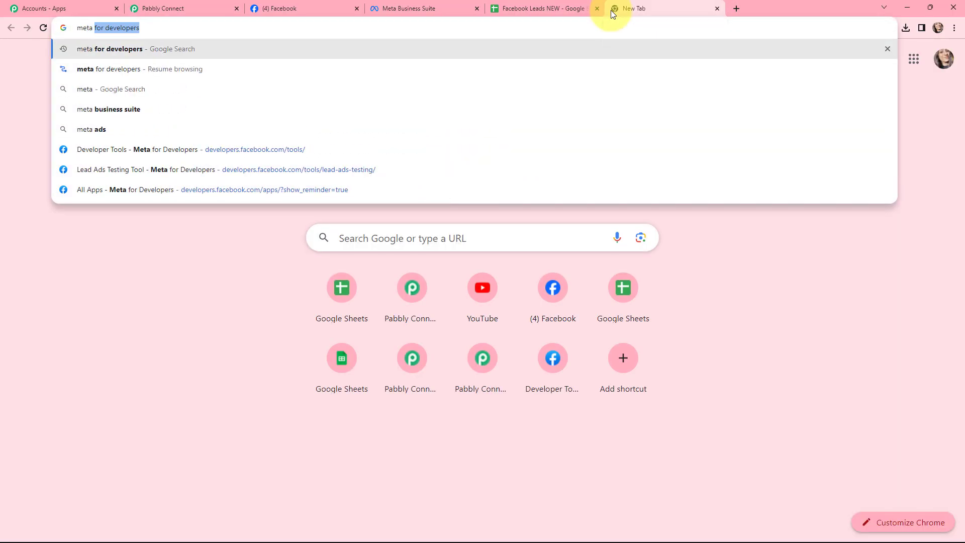
{"action": "type", "text": "for"}
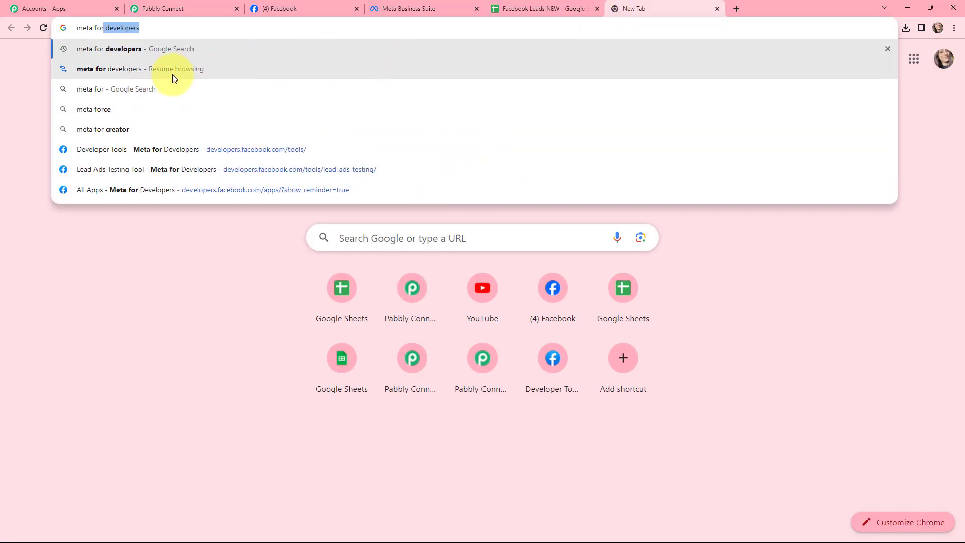
{"action": "left_click", "coordinate": [172, 52]}
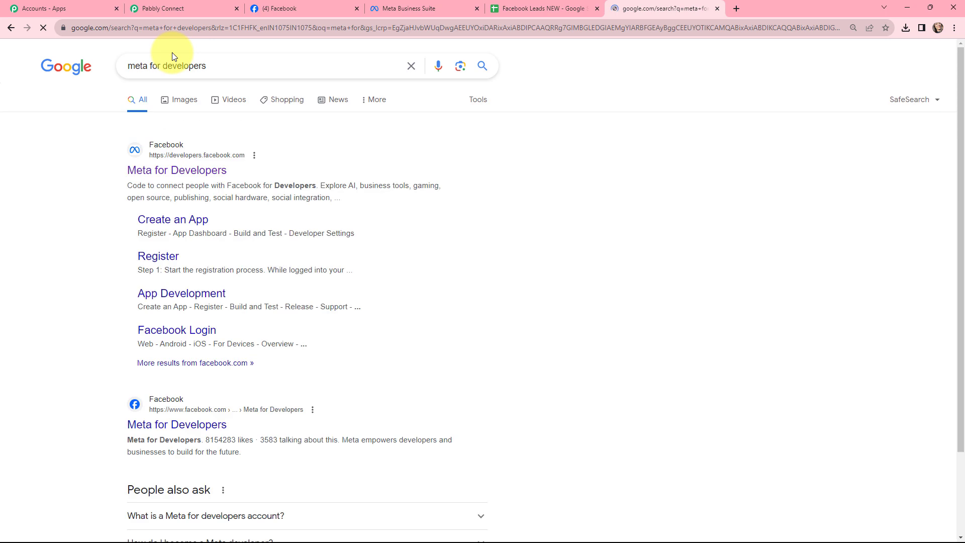
{"action": "left_click", "coordinate": [174, 173]}
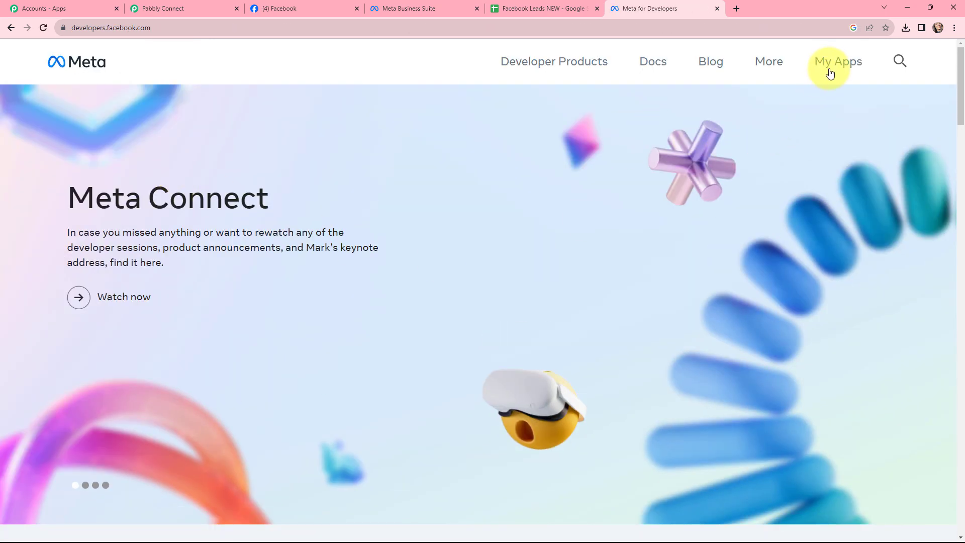
{"action": "left_click", "coordinate": [831, 67]}
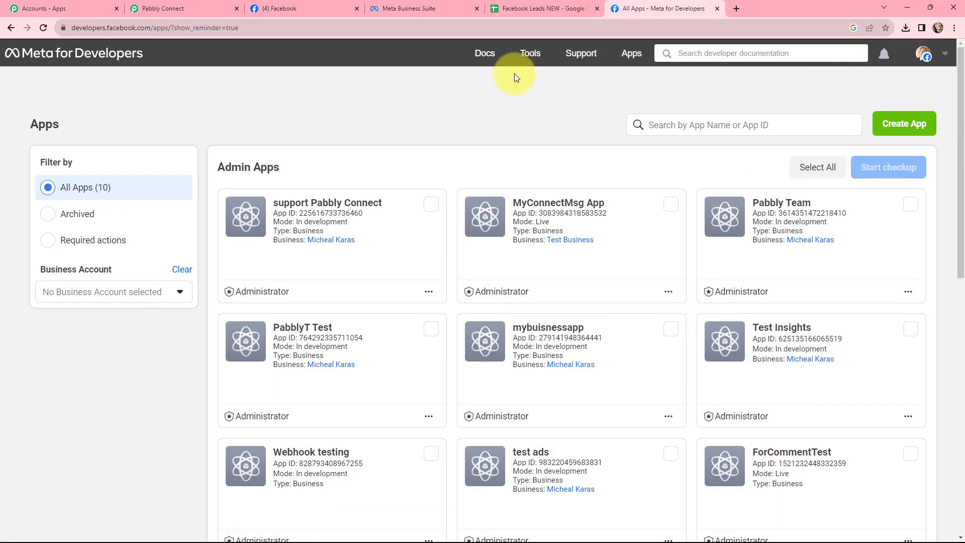
{"action": "left_click", "coordinate": [532, 56]}
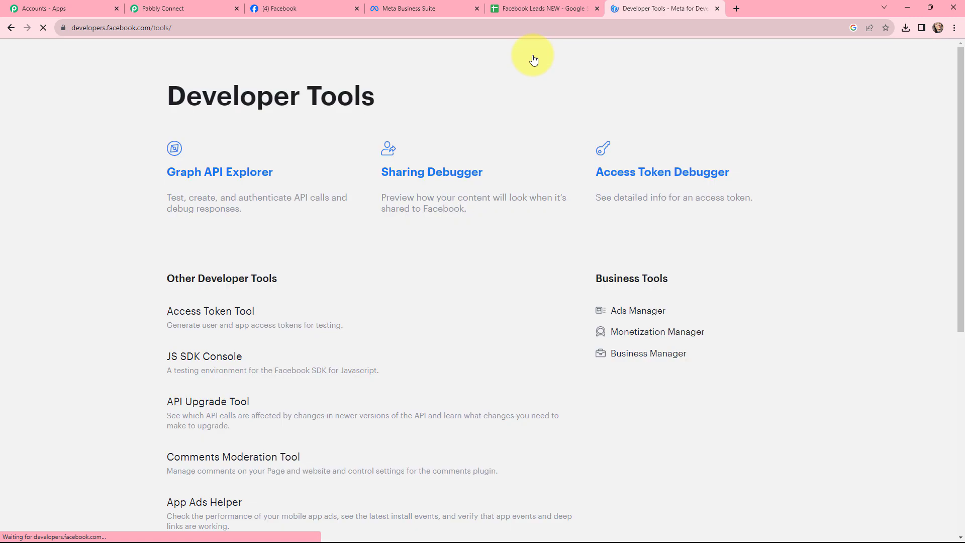
{"action": "scroll", "coordinate": [532, 158], "scroll_direction": "down", "scroll_amount": 5}
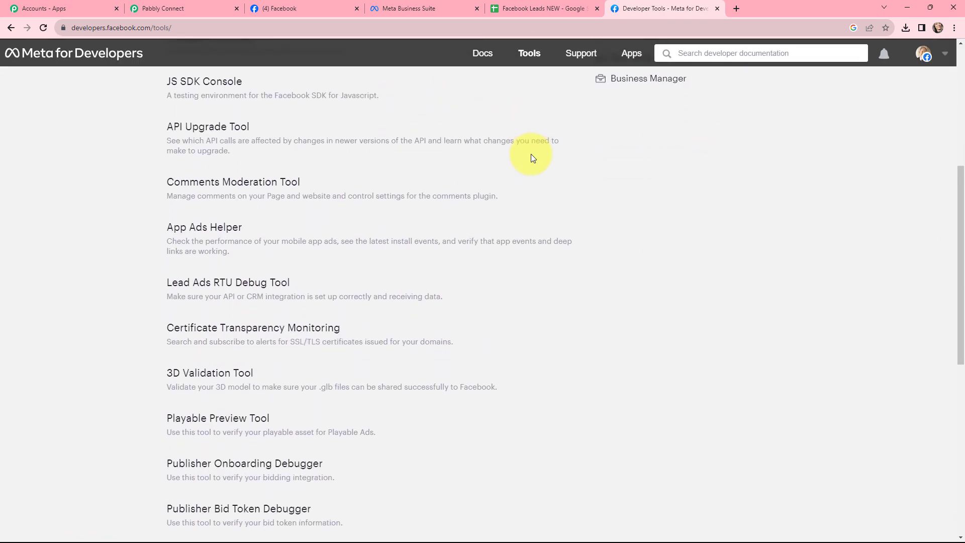
{"action": "left_click", "coordinate": [239, 287]}
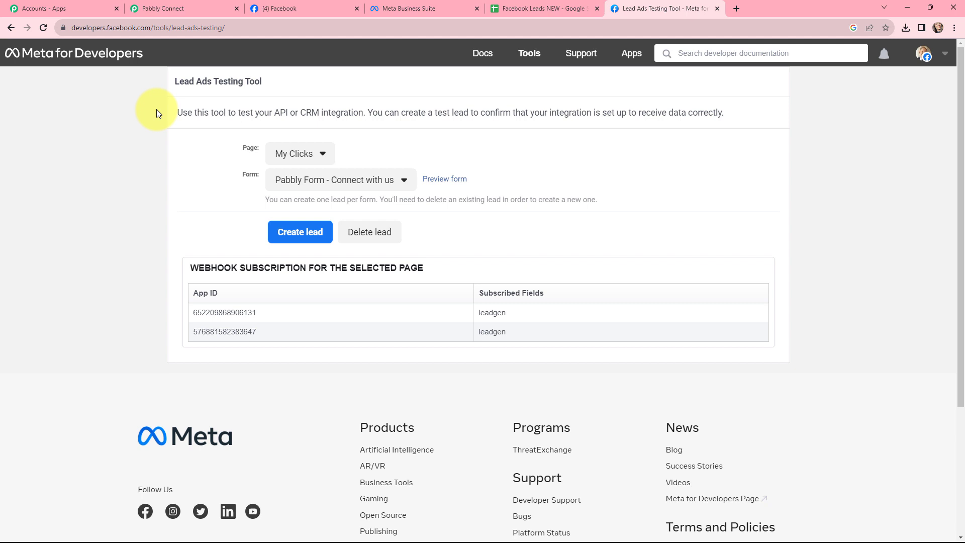
Pick the Sparkle Evenings page and New Contact Leads Form in the testing tool
{"action": "left_click", "coordinate": [311, 153]}
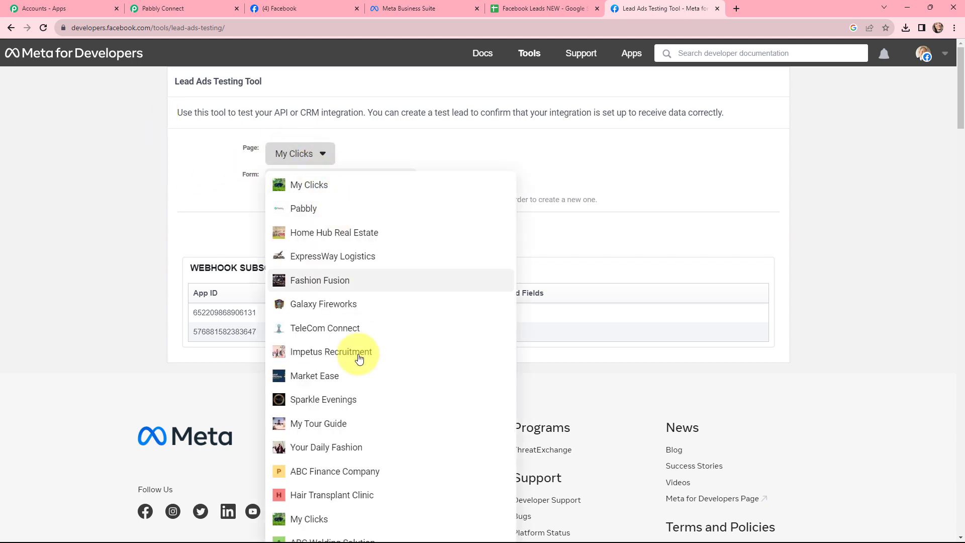
{"action": "left_click", "coordinate": [313, 402]}
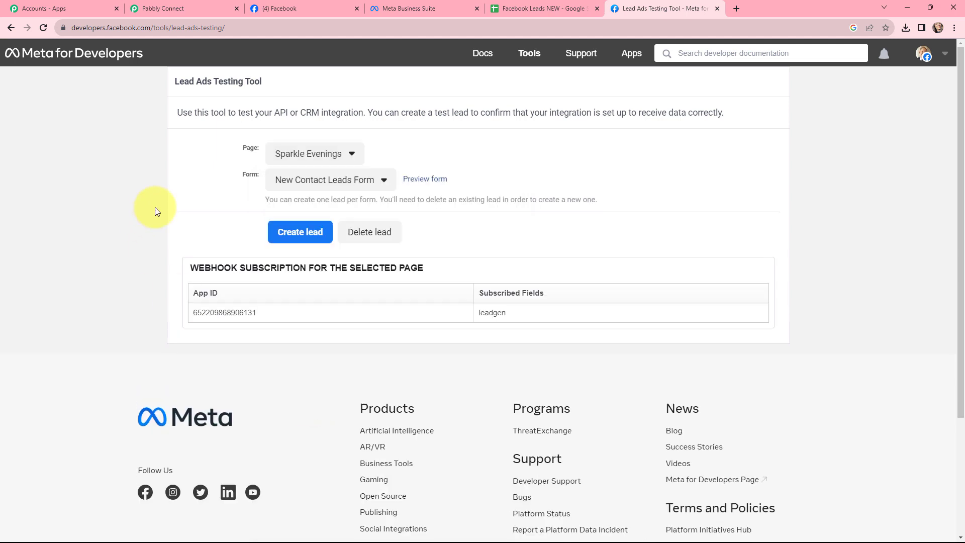
{"action": "left_click", "coordinate": [381, 182]}
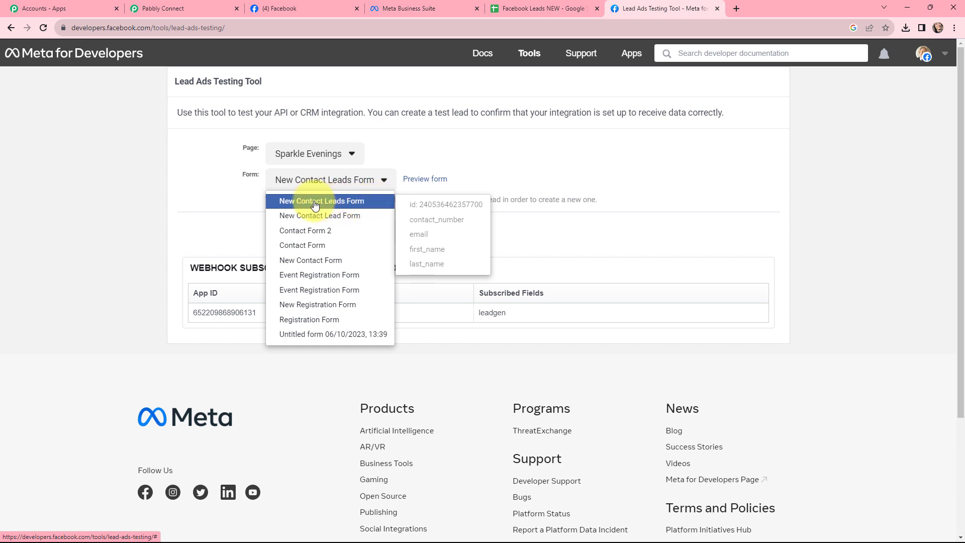
{"action": "left_click", "coordinate": [353, 206]}
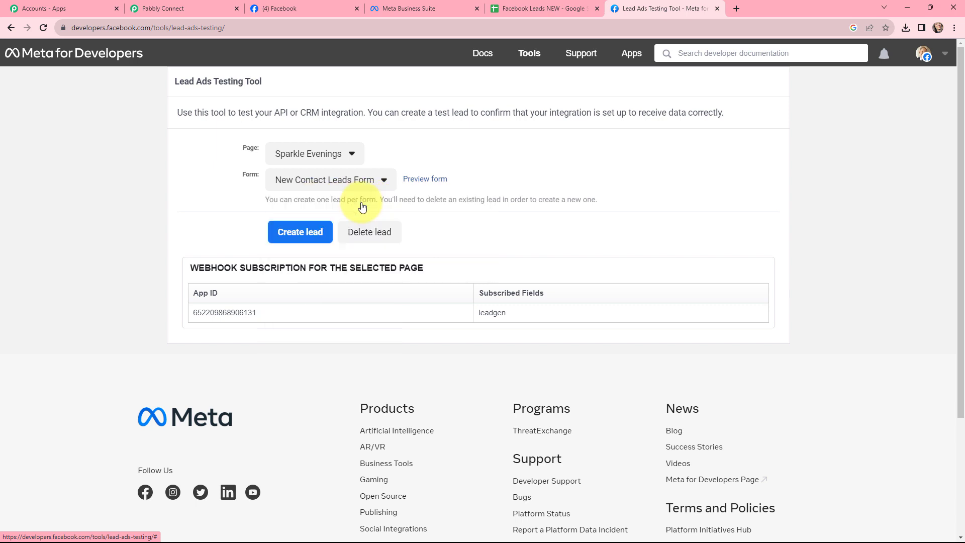
Preview the form, submit the test lead, and return to Pabbly Connect
{"action": "left_click", "coordinate": [423, 181]}
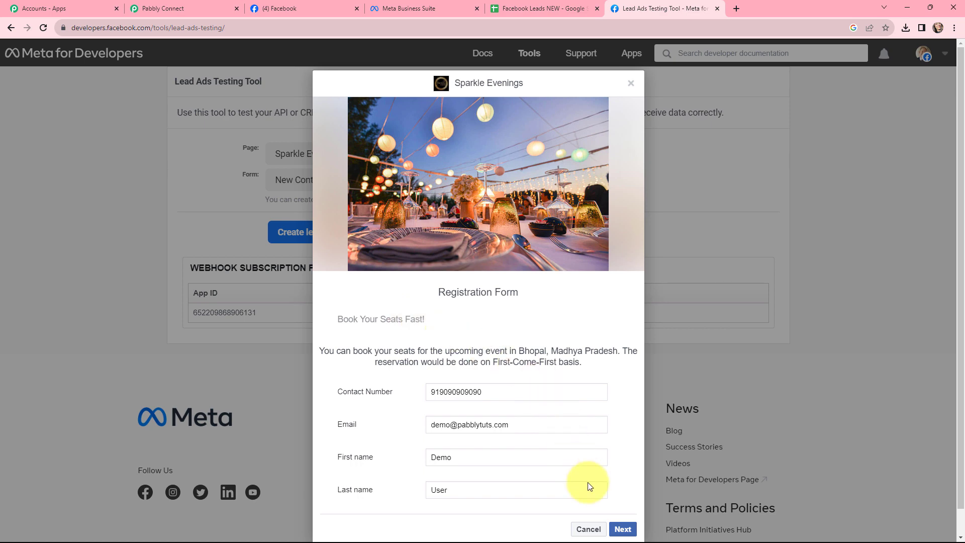
{"action": "left_click", "coordinate": [623, 529]}
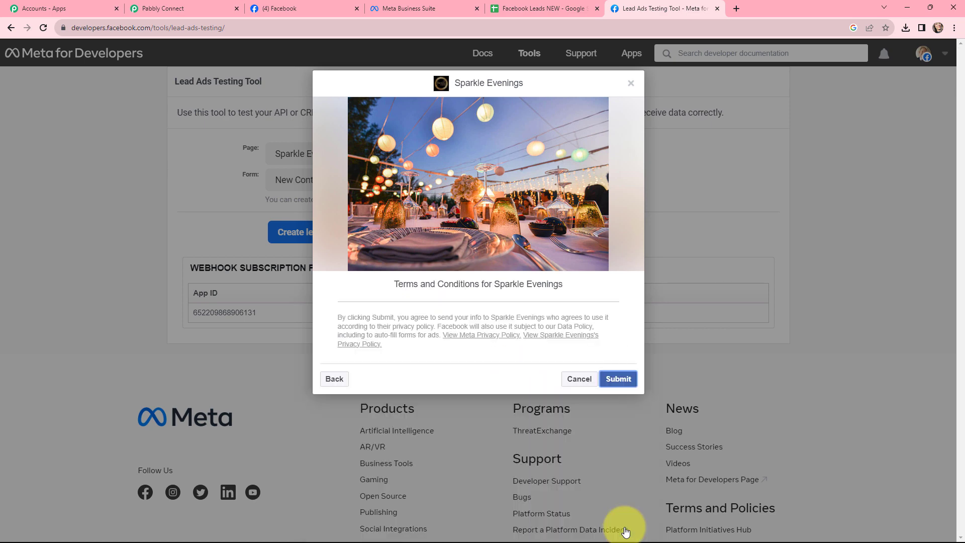
{"action": "left_click", "coordinate": [618, 383]}
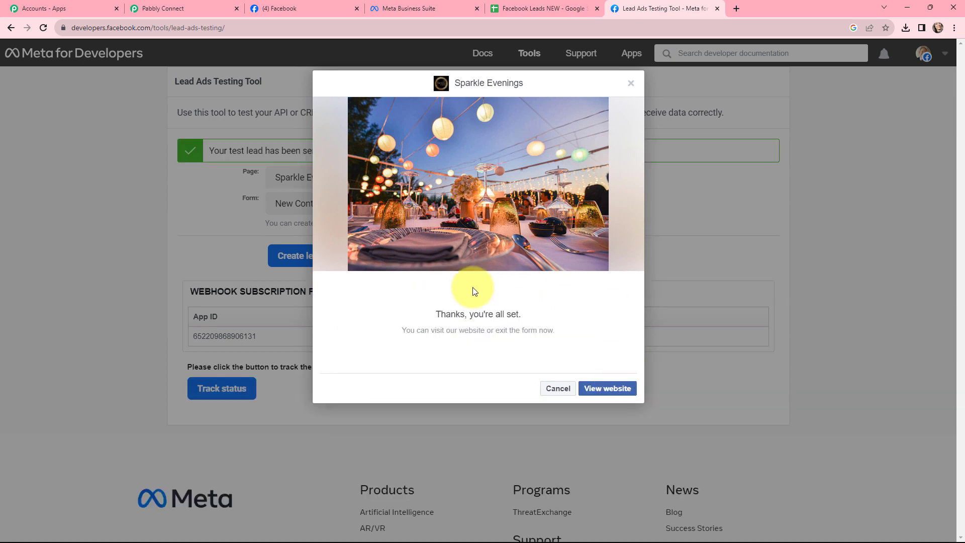
{"action": "left_click", "coordinate": [624, 80]}
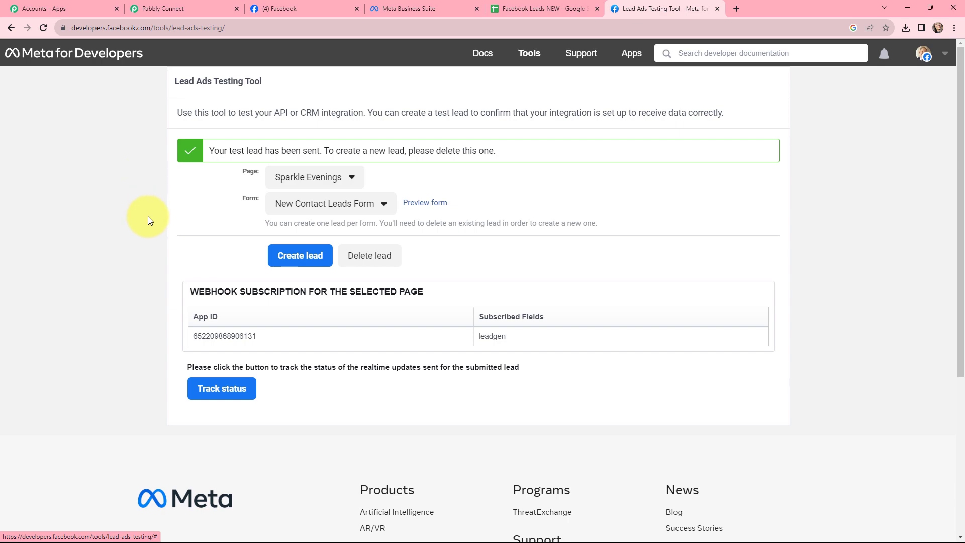
{"action": "left_click", "coordinate": [170, 9]}
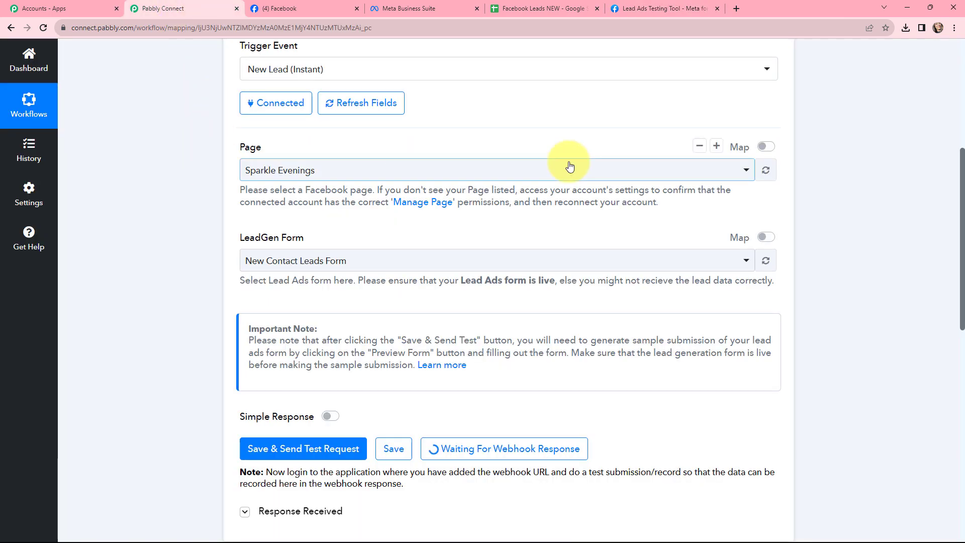
Review the received lead's contact number, email, first name, last name and created time values
{"action": "scroll", "coordinate": [569, 161], "scroll_direction": "down", "scroll_amount": 2}
{"action": "scroll", "coordinate": [563, 176], "scroll_direction": "down", "scroll_amount": 5}
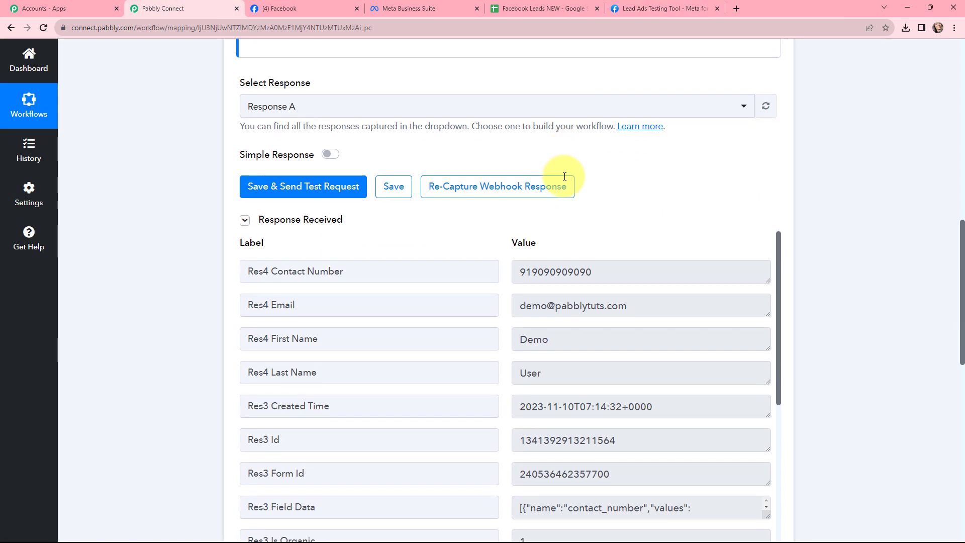
{"action": "scroll", "coordinate": [564, 176], "scroll_direction": "down", "scroll_amount": 2}
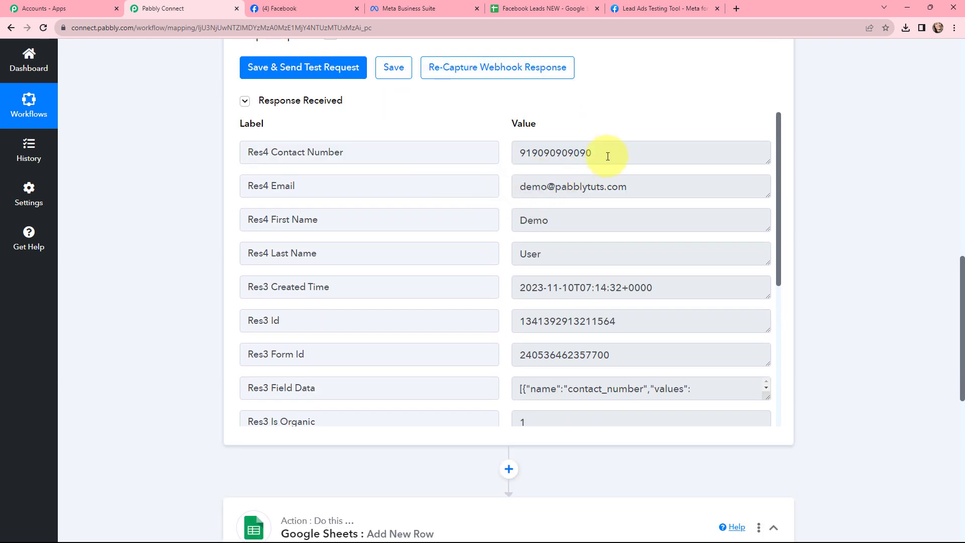
{"action": "left_click", "coordinate": [607, 156]}
{"action": "left_click", "coordinate": [673, 197]}
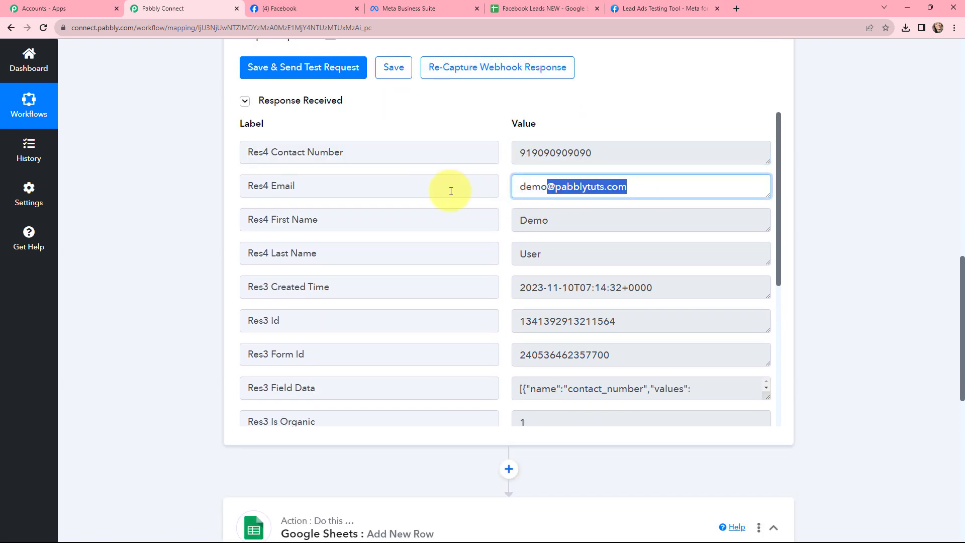
{"action": "left_click", "coordinate": [563, 221]}
{"action": "left_click", "coordinate": [533, 251]}
{"action": "left_click", "coordinate": [658, 287]}
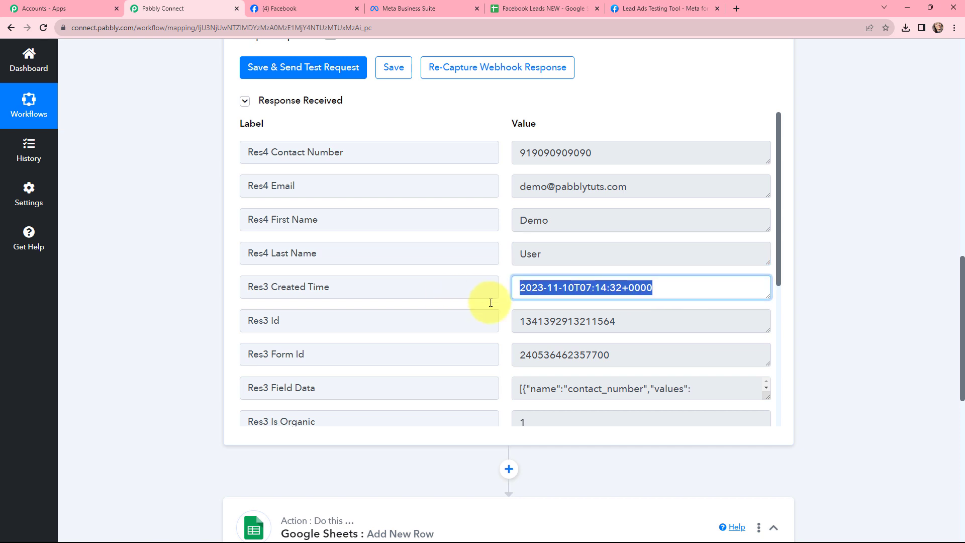
Collapse the Facebook Lead Ads trigger card to bring up the Google Sheets Add New Row action
{"action": "scroll", "coordinate": [789, 261], "scroll_direction": "down", "scroll_amount": 4}
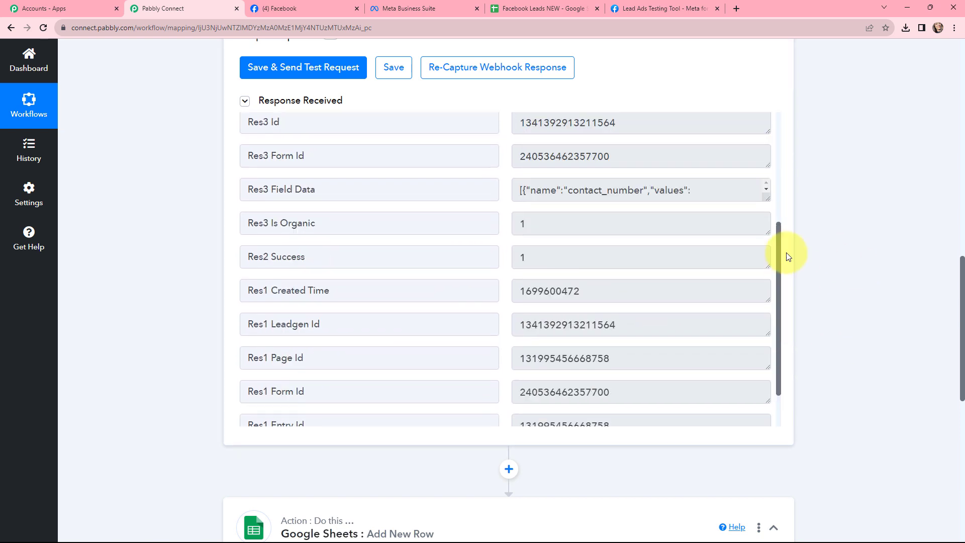
{"action": "scroll", "coordinate": [788, 256], "scroll_direction": "up", "scroll_amount": 4}
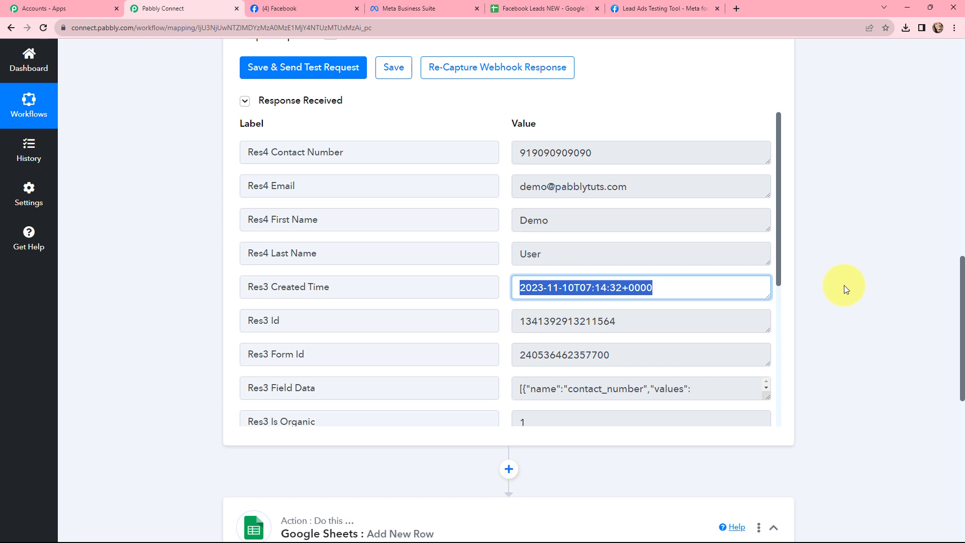
{"action": "scroll", "coordinate": [203, 206], "scroll_direction": "up", "scroll_amount": 15}
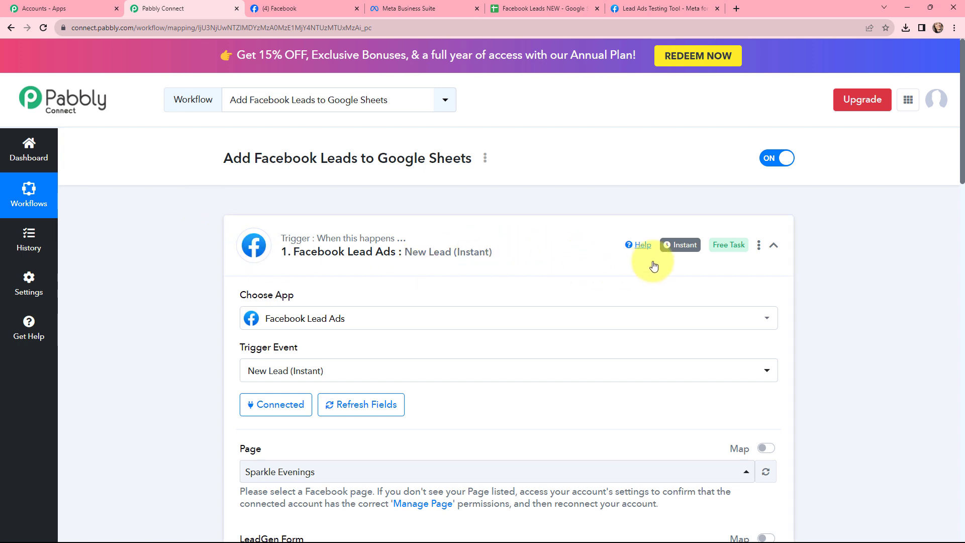
{"action": "mouse_move", "coordinate": [669, 254]}
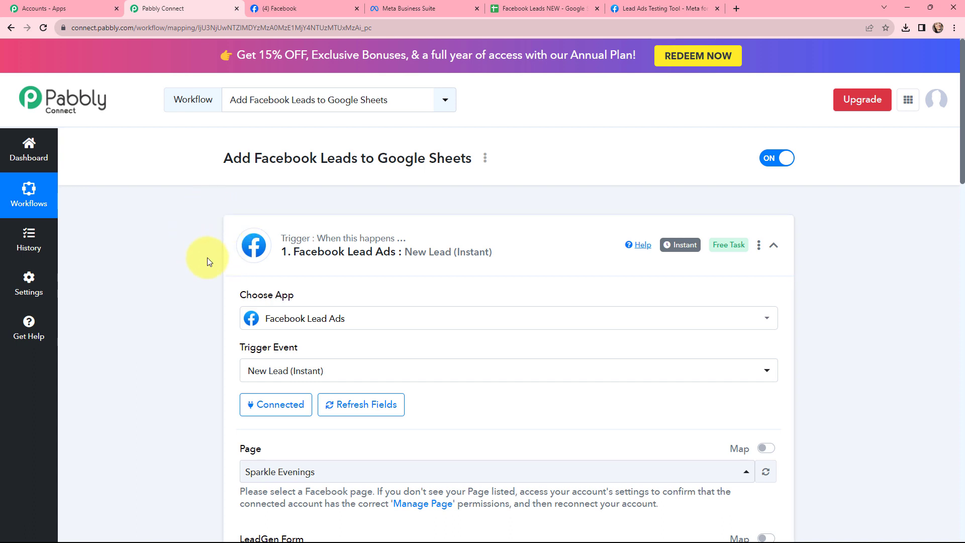
{"action": "left_click", "coordinate": [227, 230]}
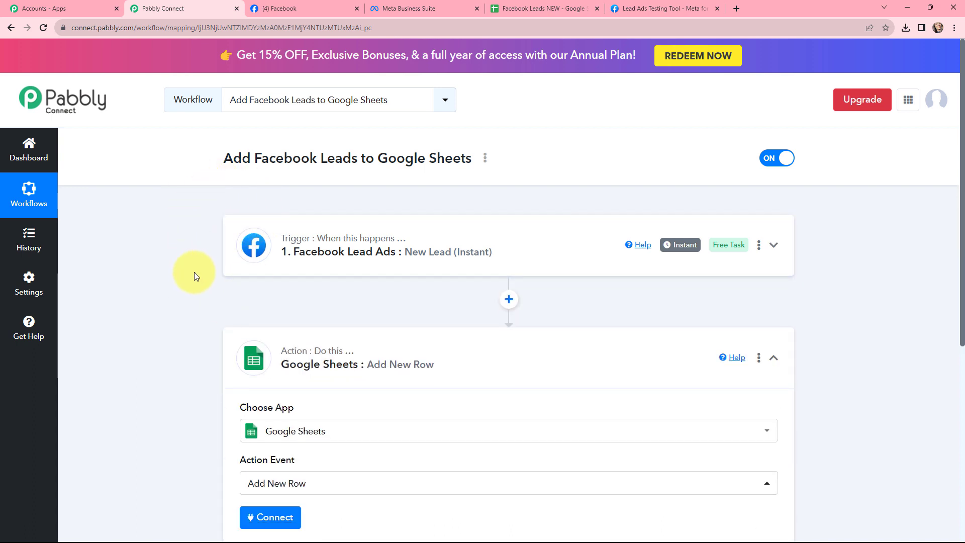
Add a new Google Sheets connection by signing in with Google and allowing access, creating Google Sheets #37
{"action": "scroll", "coordinate": [356, 273], "scroll_direction": "down", "scroll_amount": 2}
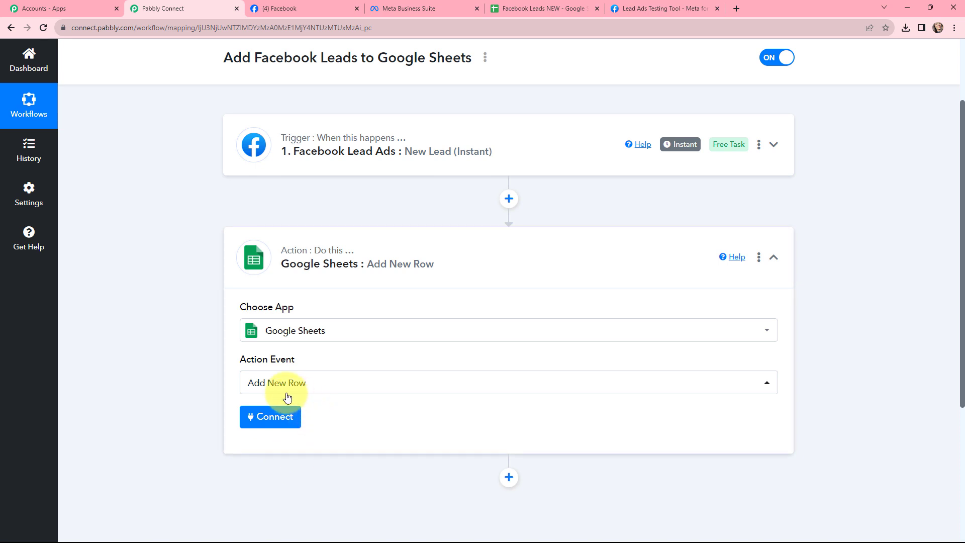
{"action": "left_click", "coordinate": [264, 420]}
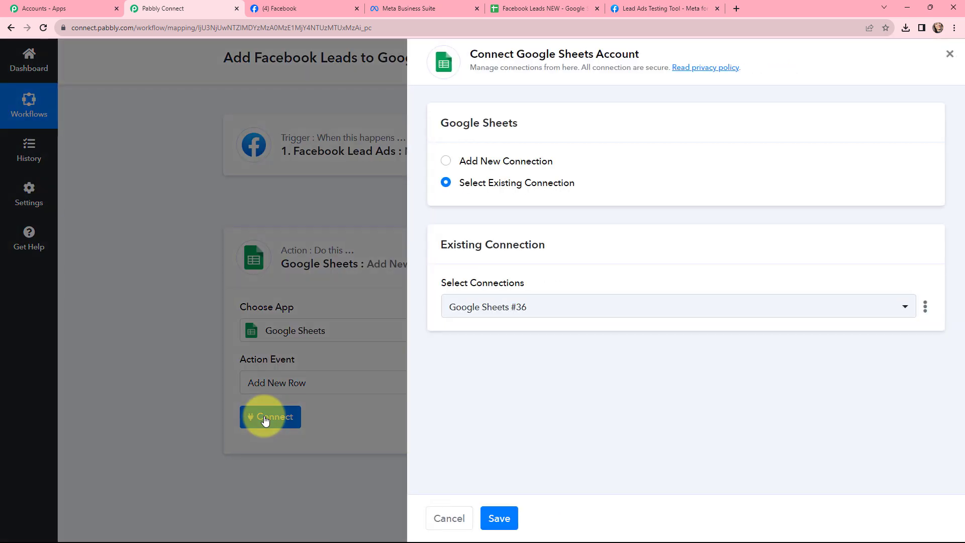
{"action": "left_click", "coordinate": [446, 161]}
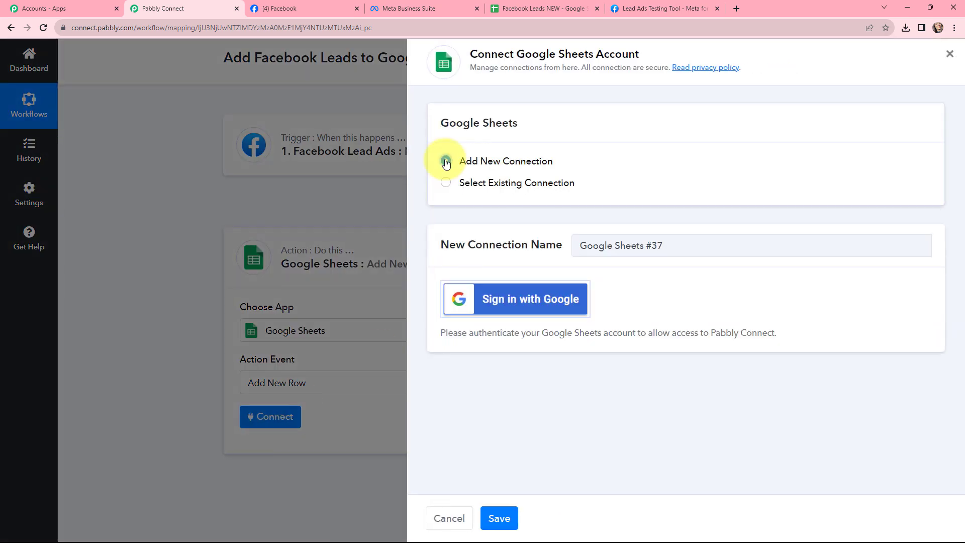
{"action": "left_click", "coordinate": [496, 301]}
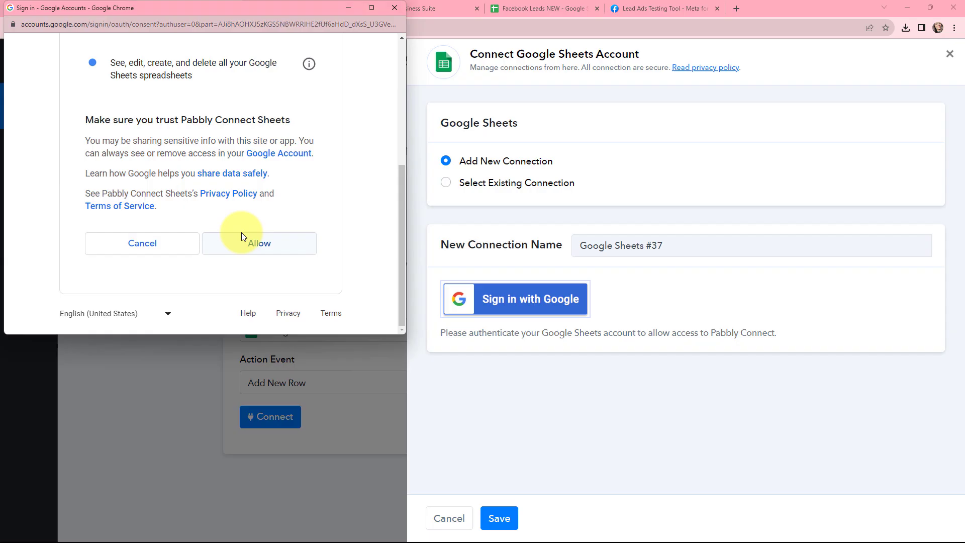
{"action": "left_click", "coordinate": [265, 246]}
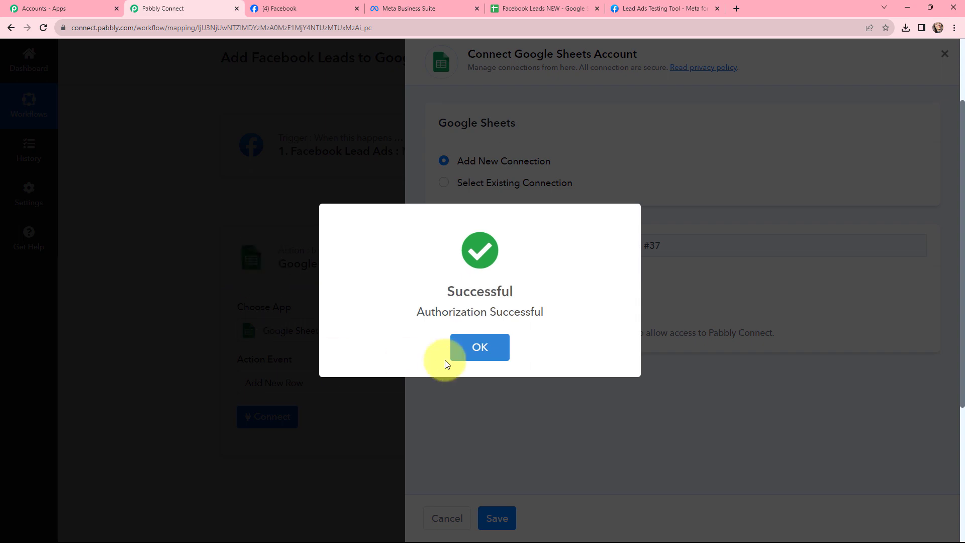
{"action": "left_click", "coordinate": [452, 359]}
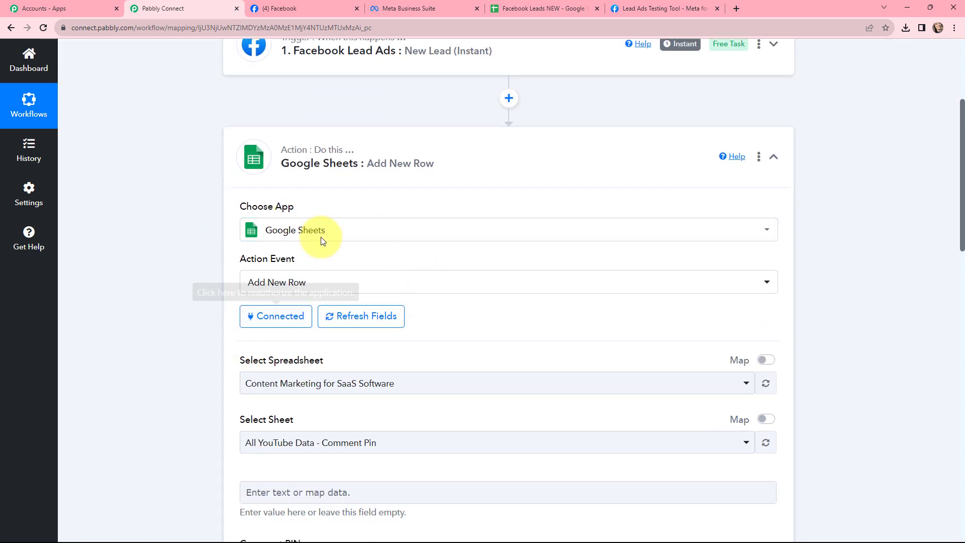
Check the Facebook Leads NEW sheet, then select that spreadsheet so Sheet1's column fields load
{"action": "scroll", "coordinate": [194, 238], "scroll_direction": "down", "scroll_amount": 4}
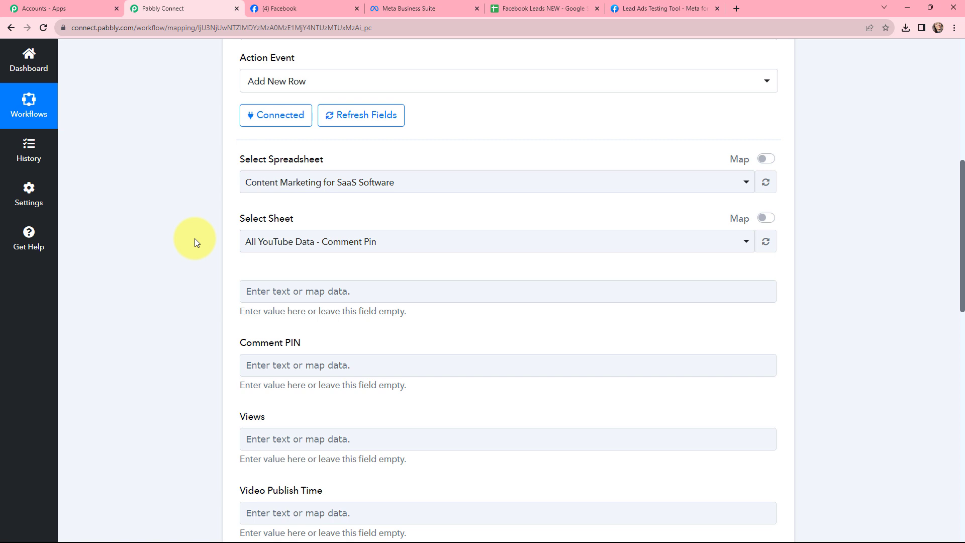
{"action": "left_click", "coordinate": [543, 8]}
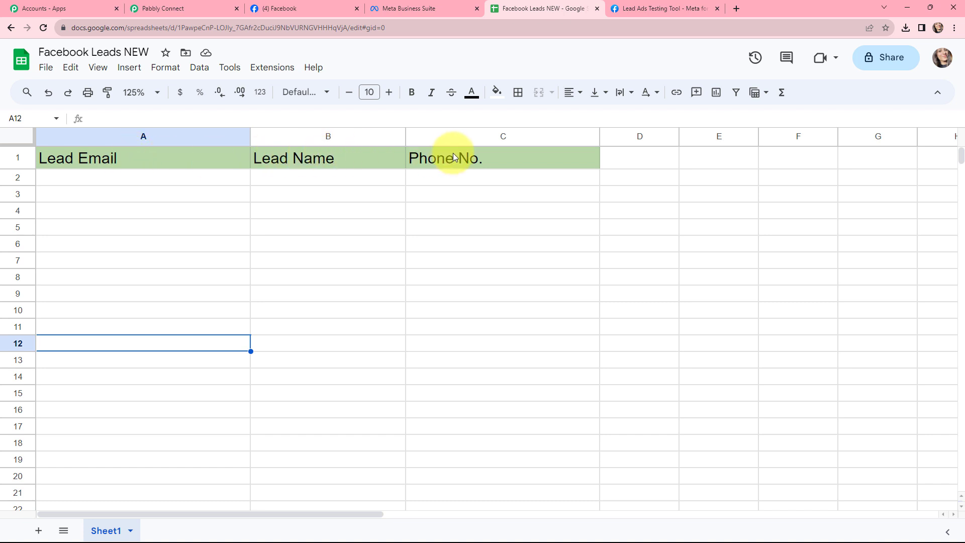
{"action": "left_click", "coordinate": [158, 5]}
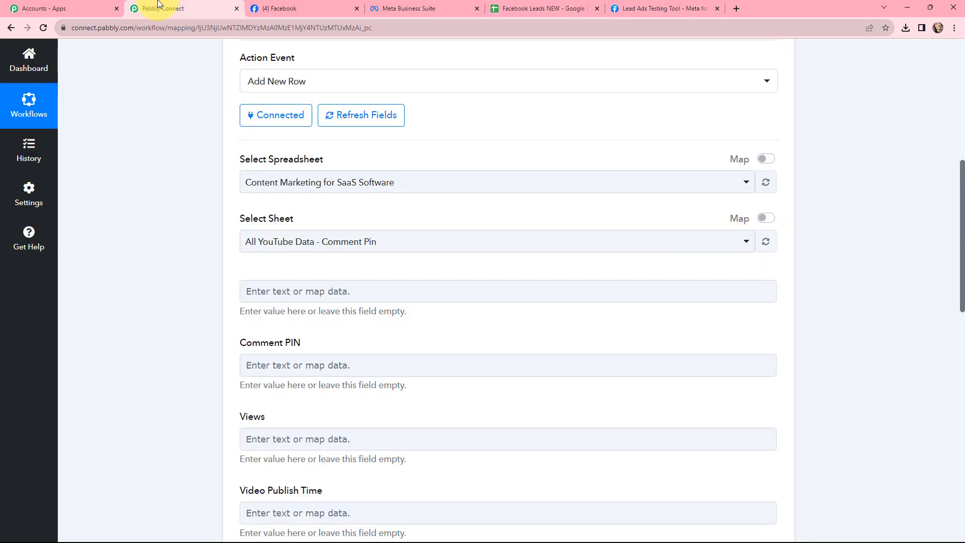
{"action": "left_click", "coordinate": [303, 185]}
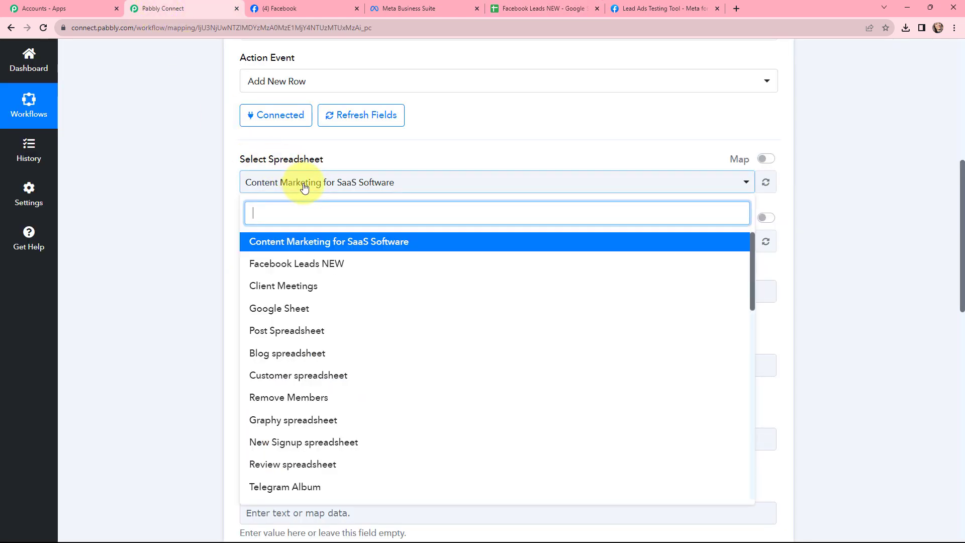
{"action": "left_click", "coordinate": [297, 265]}
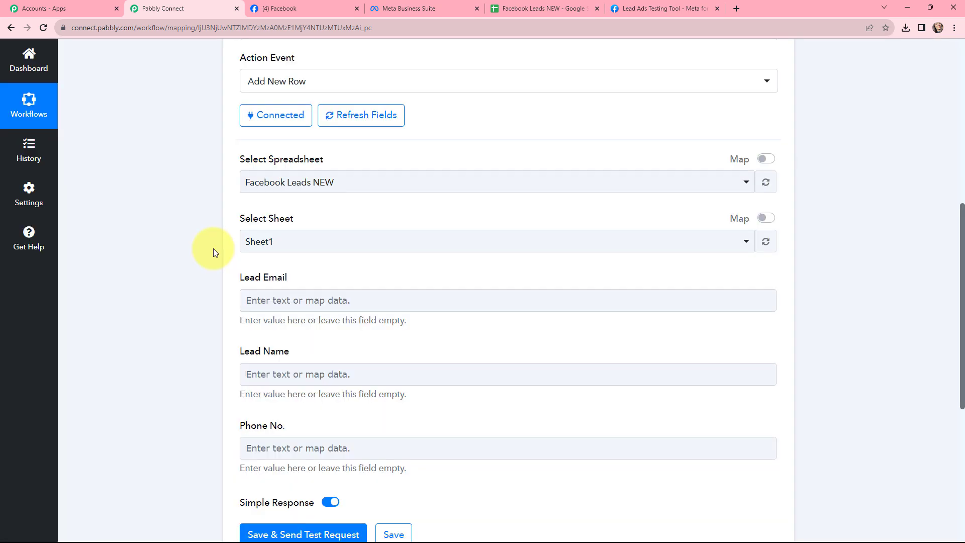
{"action": "scroll", "coordinate": [213, 248], "scroll_direction": "down", "scroll_amount": 3}
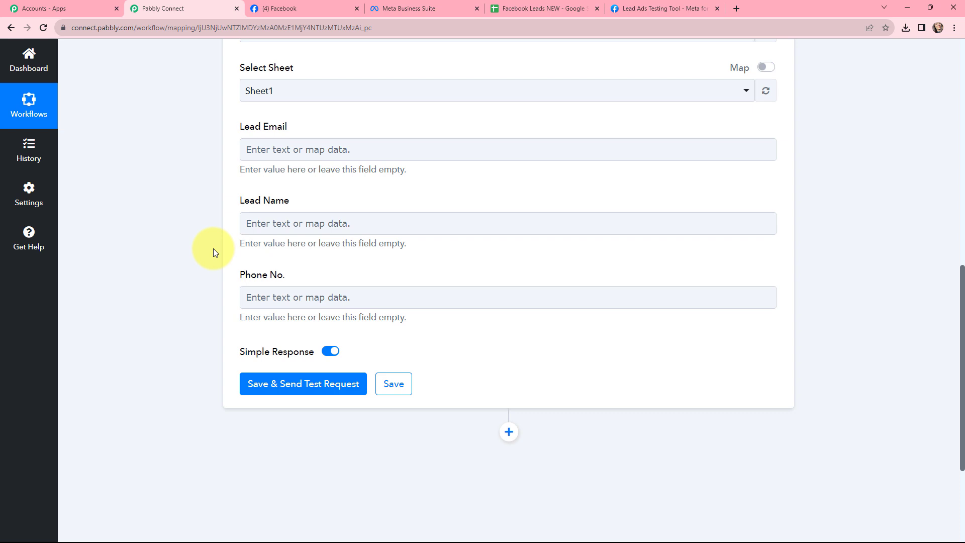
{"action": "left_click", "coordinate": [281, 148]}
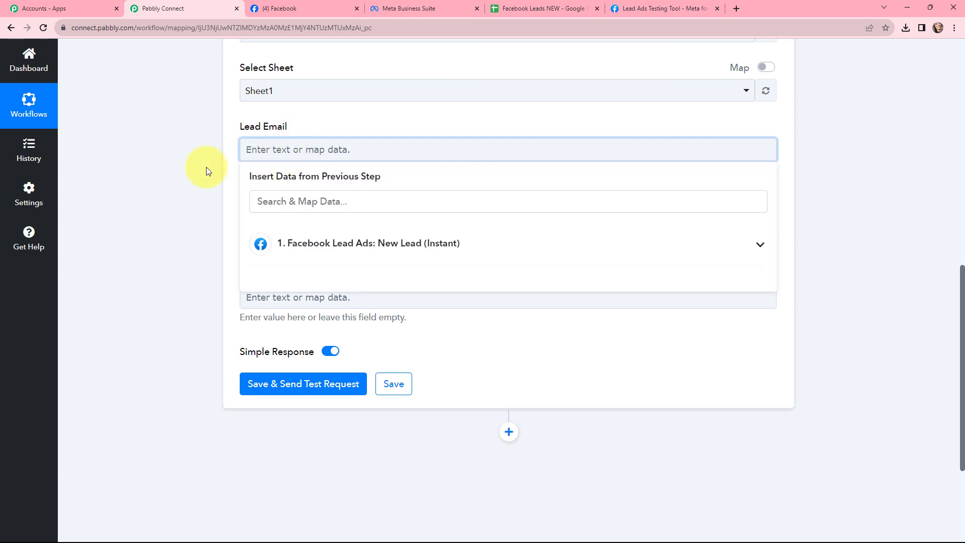
Map the Facebook lead's Res4 Email into Lead Email
{"action": "left_click", "coordinate": [364, 254]}
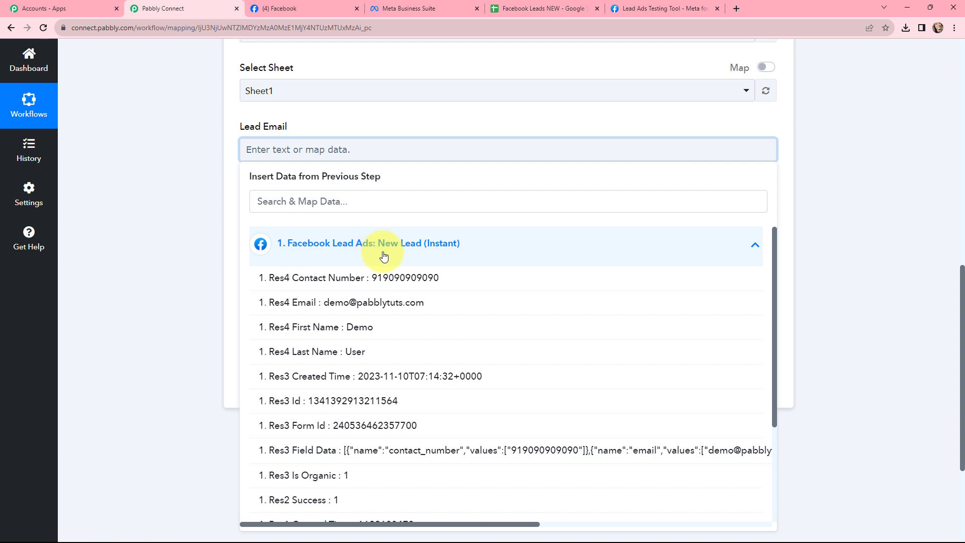
{"action": "left_click", "coordinate": [384, 302]}
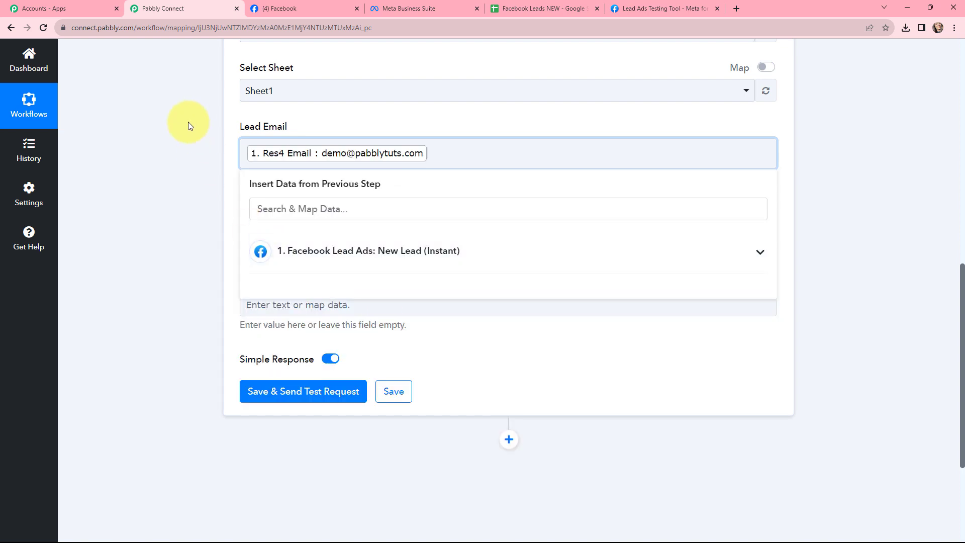
{"action": "left_click", "coordinate": [187, 121]}
Fill Lead Name with the lead's Res4 First Name followed by Res4 Last Name
{"action": "left_click", "coordinate": [274, 228]}
{"action": "left_click", "coordinate": [314, 327]}
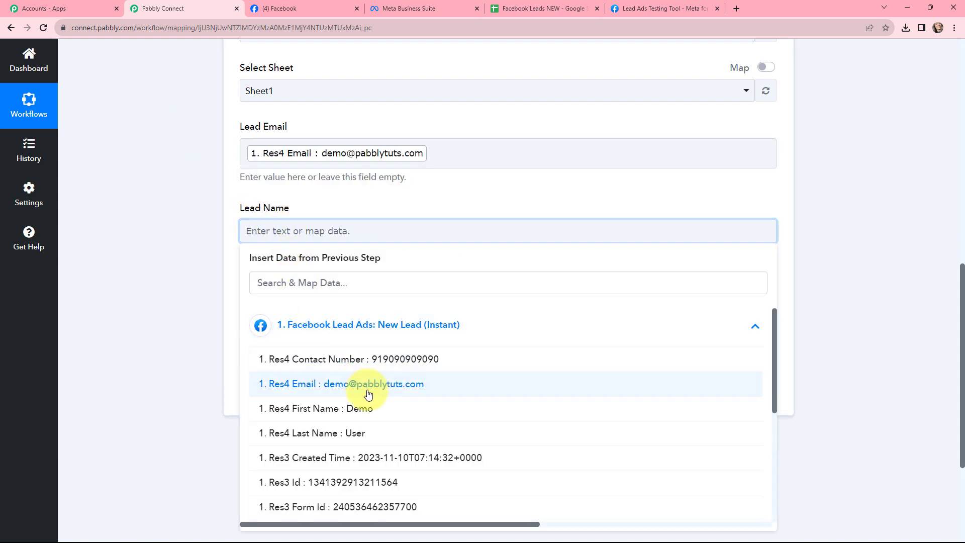
{"action": "left_click", "coordinate": [368, 406]}
{"action": "left_click", "coordinate": [188, 300]}
{"action": "left_click", "coordinate": [406, 243]}
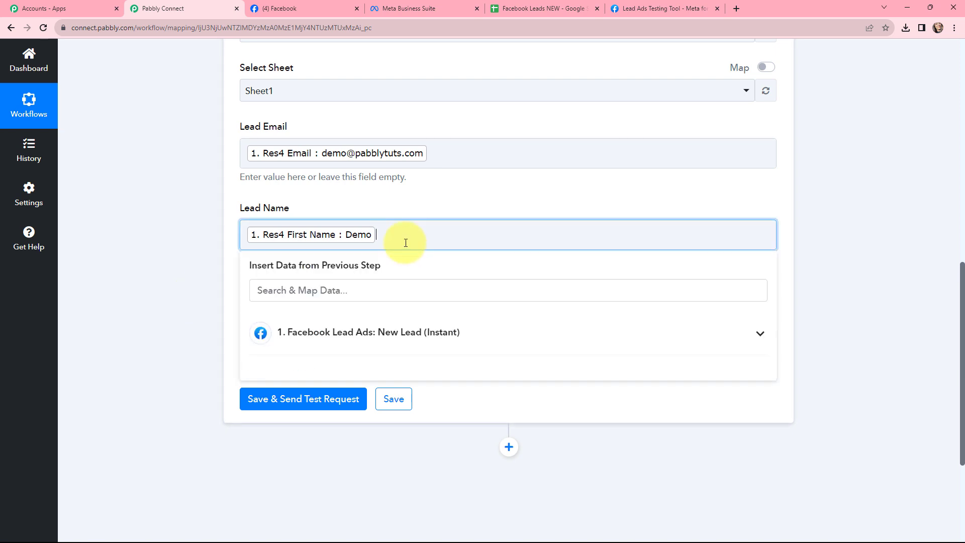
{"action": "left_click", "coordinate": [383, 334]}
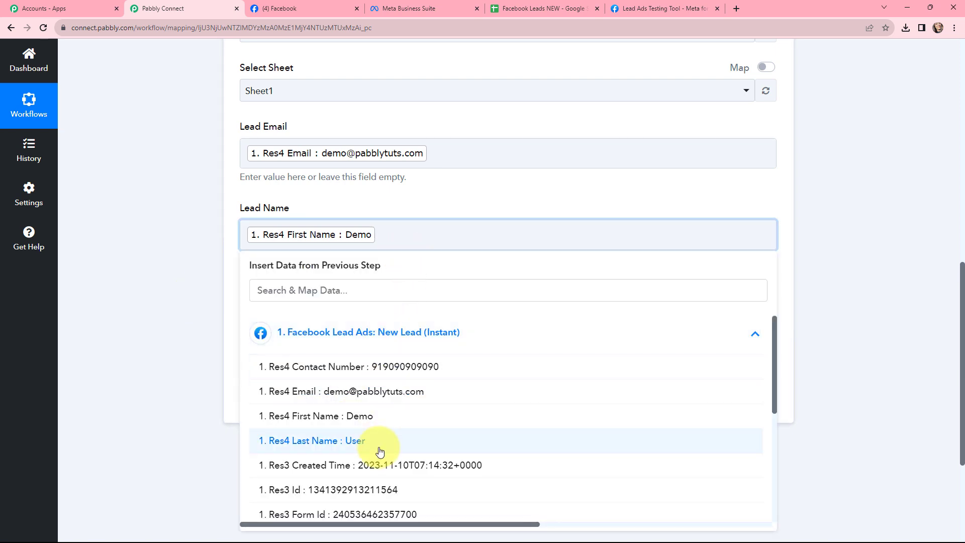
{"action": "left_click", "coordinate": [387, 435]}
{"action": "left_click", "coordinate": [195, 282]}
Map the lead's Res4 Contact Number into Phone No. and save with a test request
{"action": "left_click", "coordinate": [301, 312]}
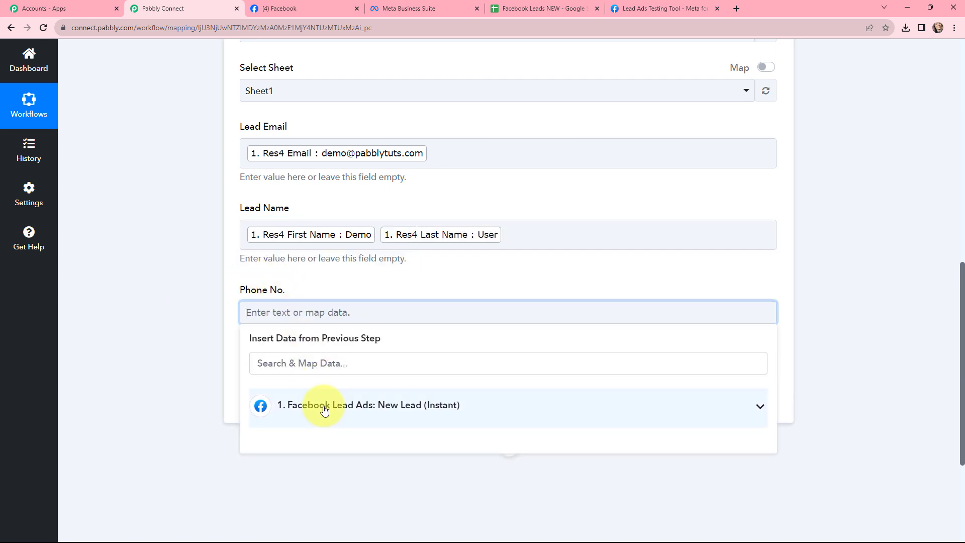
{"action": "left_click", "coordinate": [319, 406]}
{"action": "left_click", "coordinate": [335, 442]}
{"action": "left_click", "coordinate": [207, 328]}
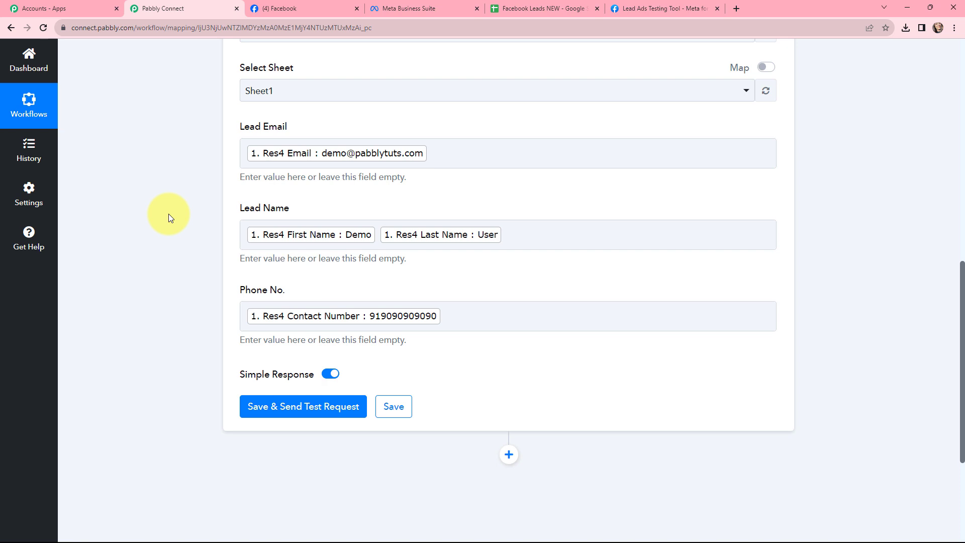
{"action": "left_click", "coordinate": [297, 413]}
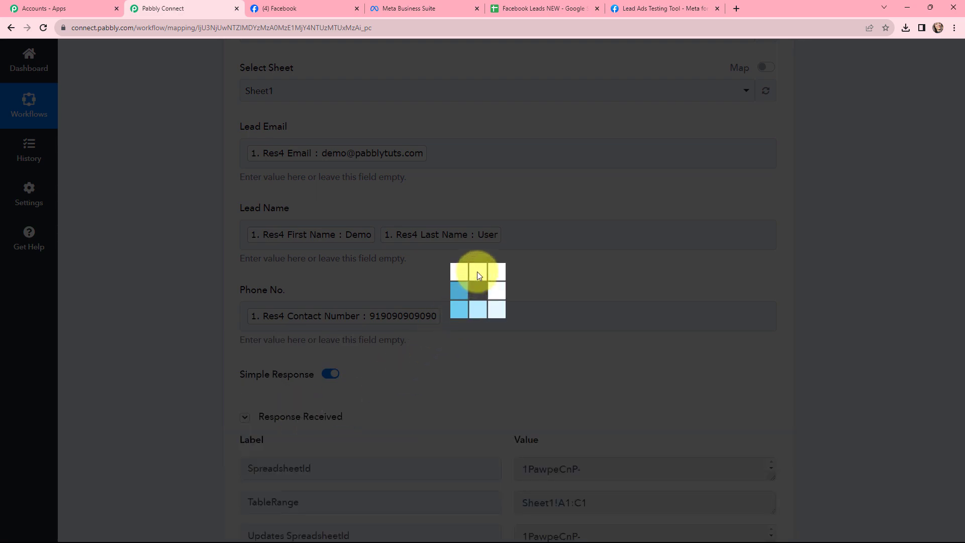
Review the test response showing Sheet1!A2:C2 updated, then switch to the Facebook Leads NEW spreadsheet
{"action": "scroll", "coordinate": [500, 256], "scroll_direction": "down", "scroll_amount": 6}
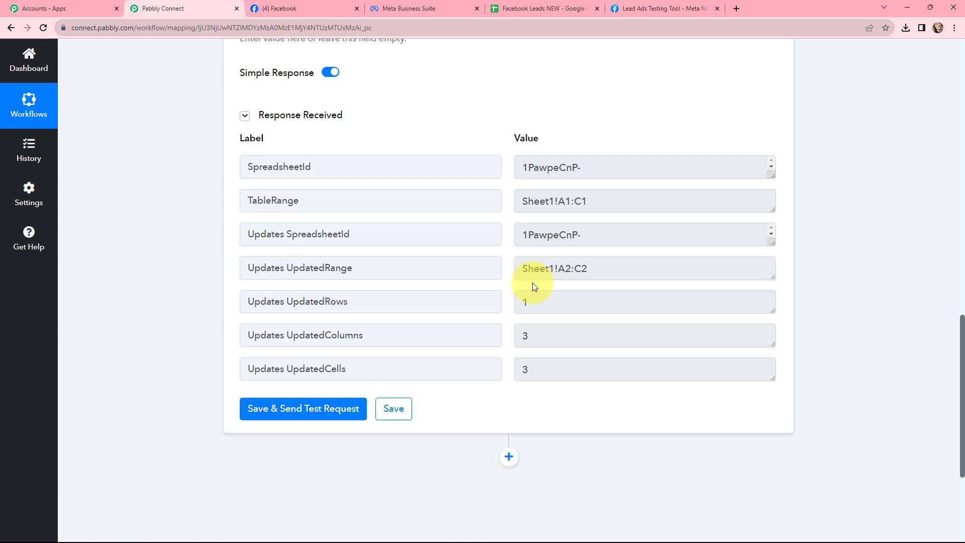
{"action": "key", "text": "ctrl+5"}
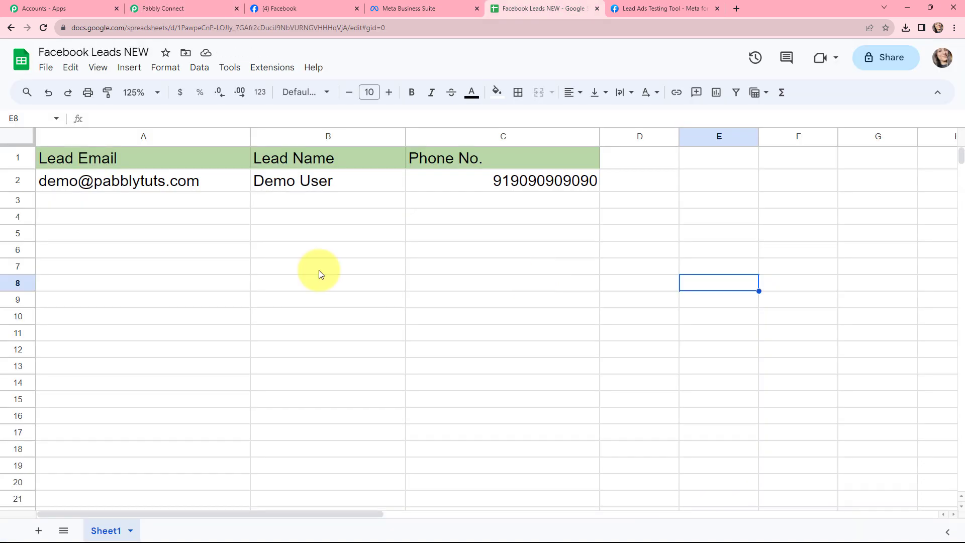
Verify cells A2, B2 and C2 hold the test lead's email, name and phone, then return to Pabbly Connect
{"action": "left_click", "coordinate": [161, 181]}
{"action": "left_click", "coordinate": [295, 183]}
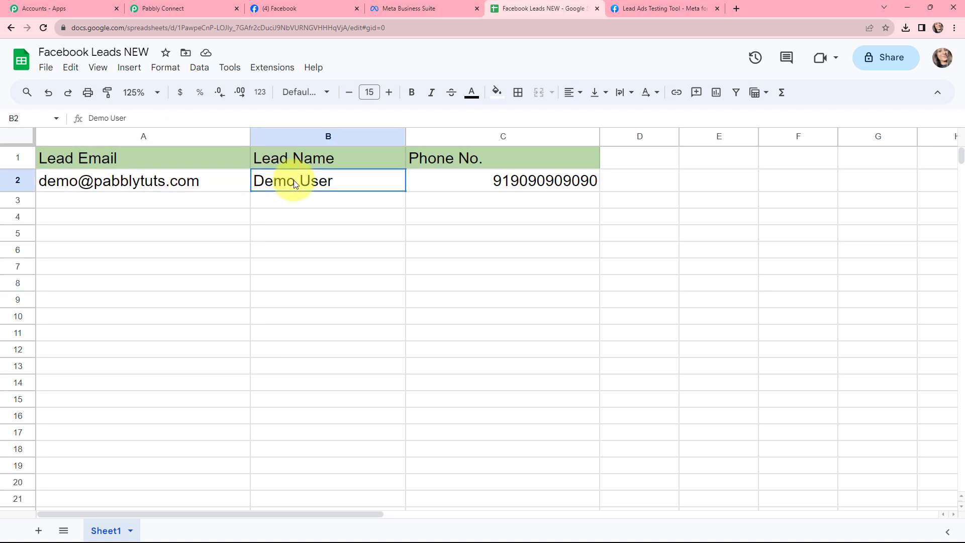
{"action": "left_click", "coordinate": [424, 187]}
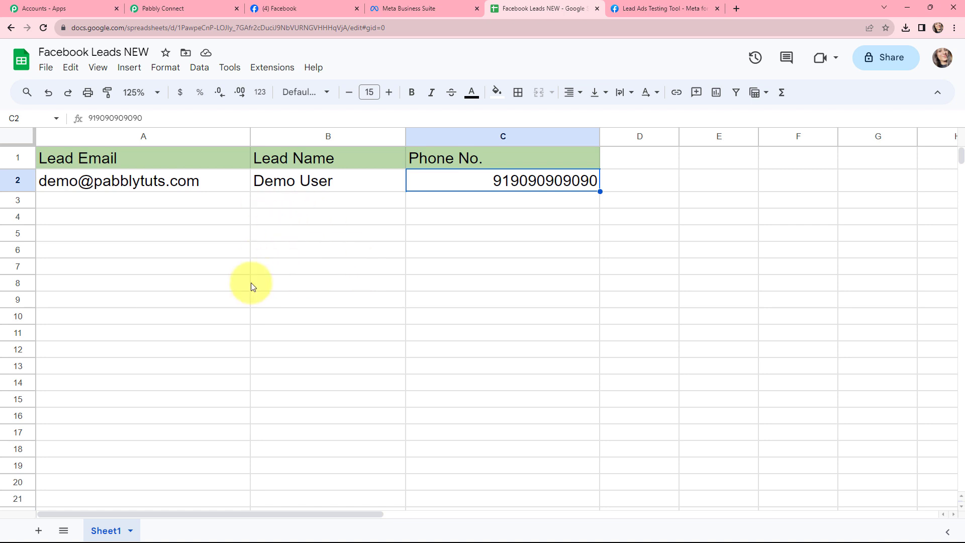
{"action": "key", "text": "ctrl+2"}
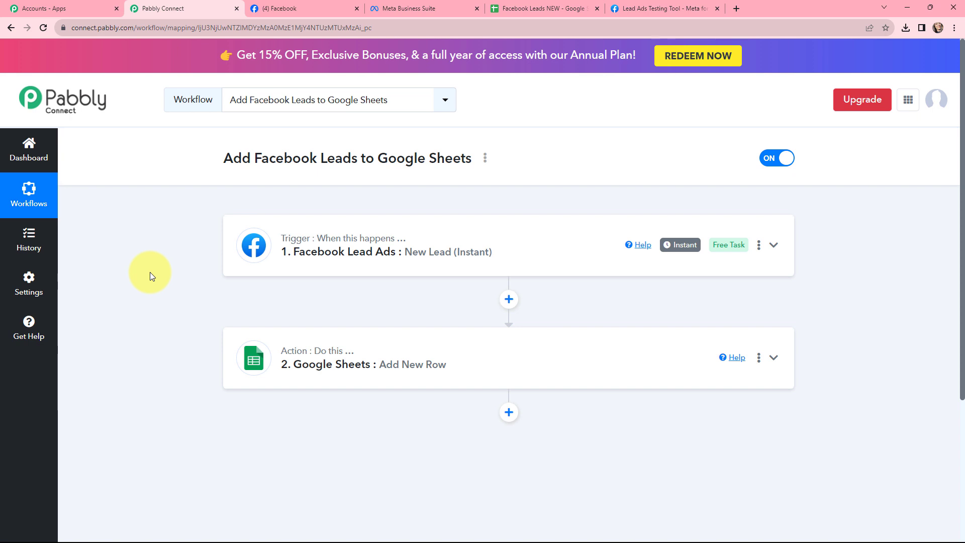